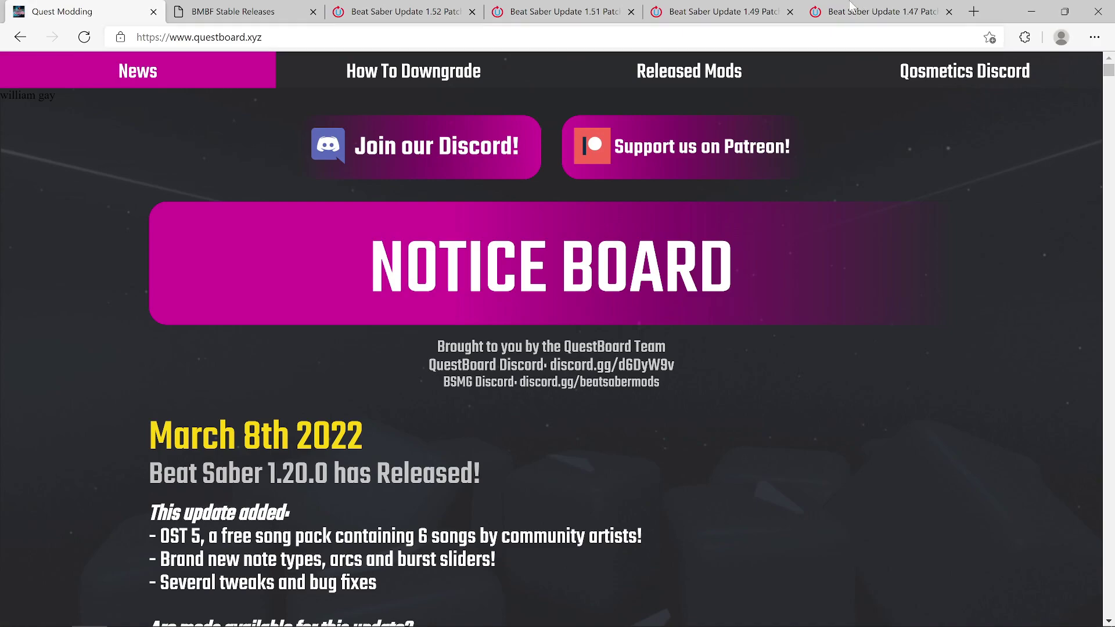
View BMBF Version 1.15.0's release notes and its 82.93 MB com.weloveoculus.BMBF.apk asset
click(276, 13)
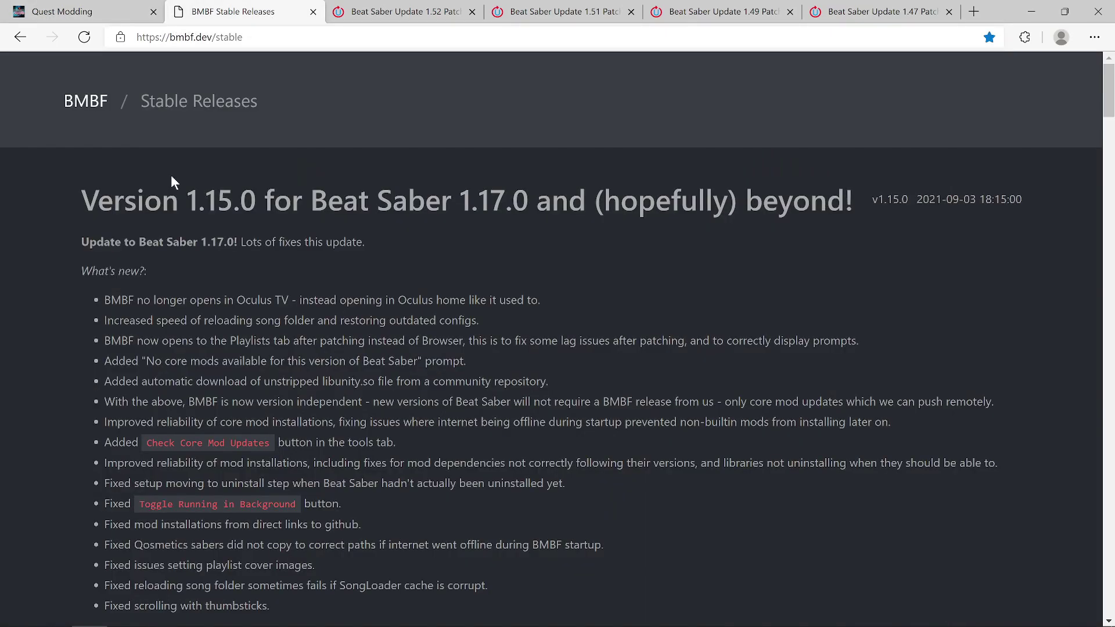
scroll(340, 220, down, 5)
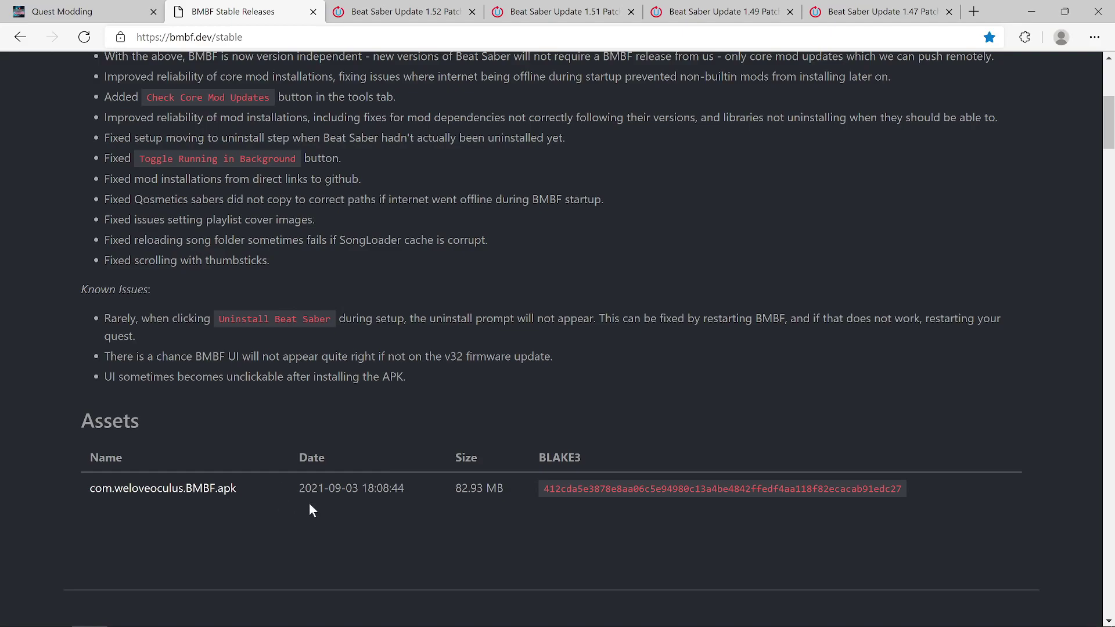
scroll(301, 248, up, 6)
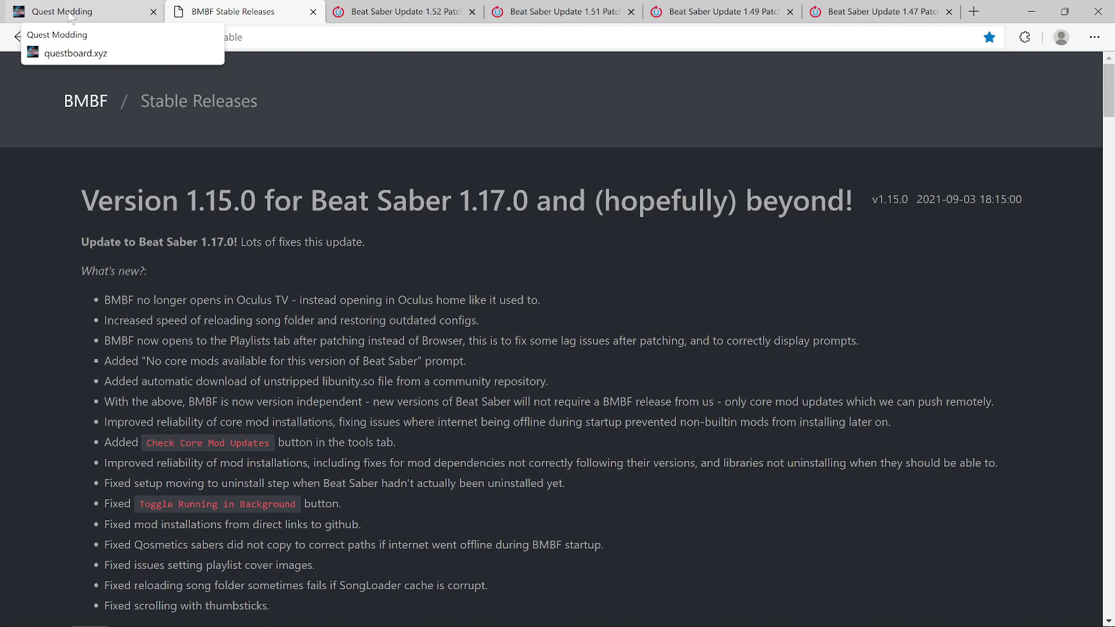
Return to the QuestBoard notice board
click(69, 17)
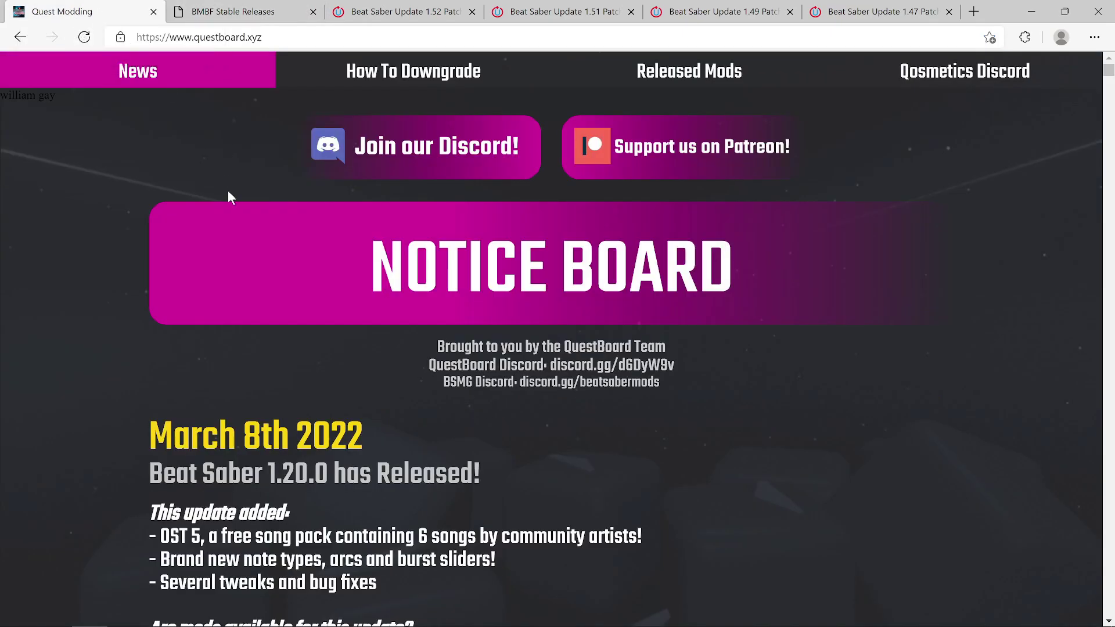
scroll(249, 254, down, 4)
scroll(291, 265, up, 4)
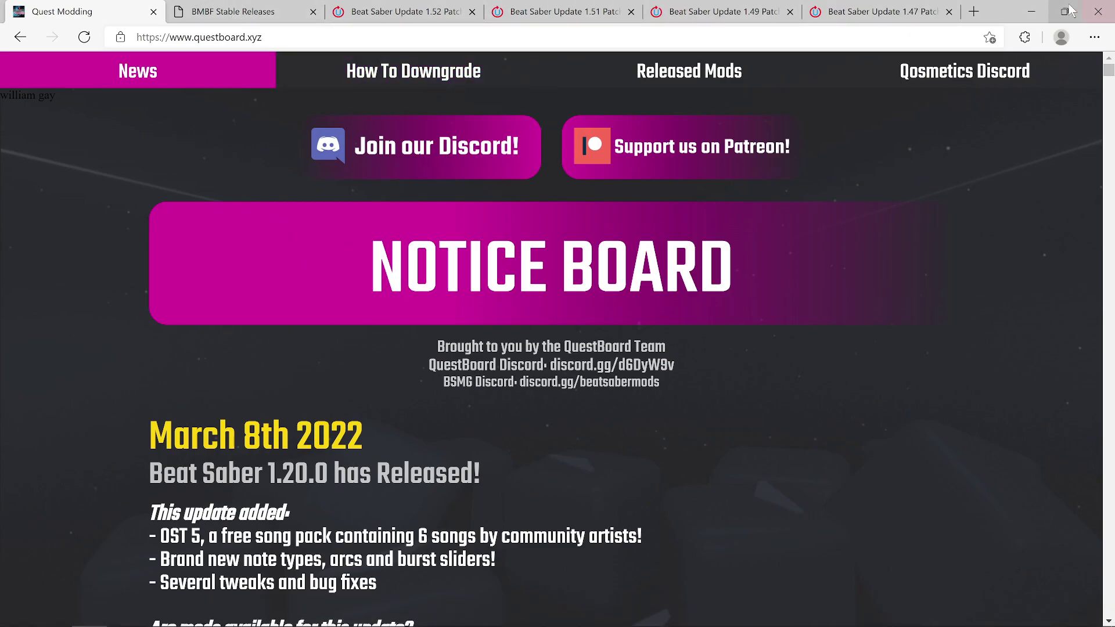
Review QuestBoard's released core mods table, then switch to Discord's #quest-mods-1-19-1 channel
click(664, 74)
scroll(651, 201, down, 6)
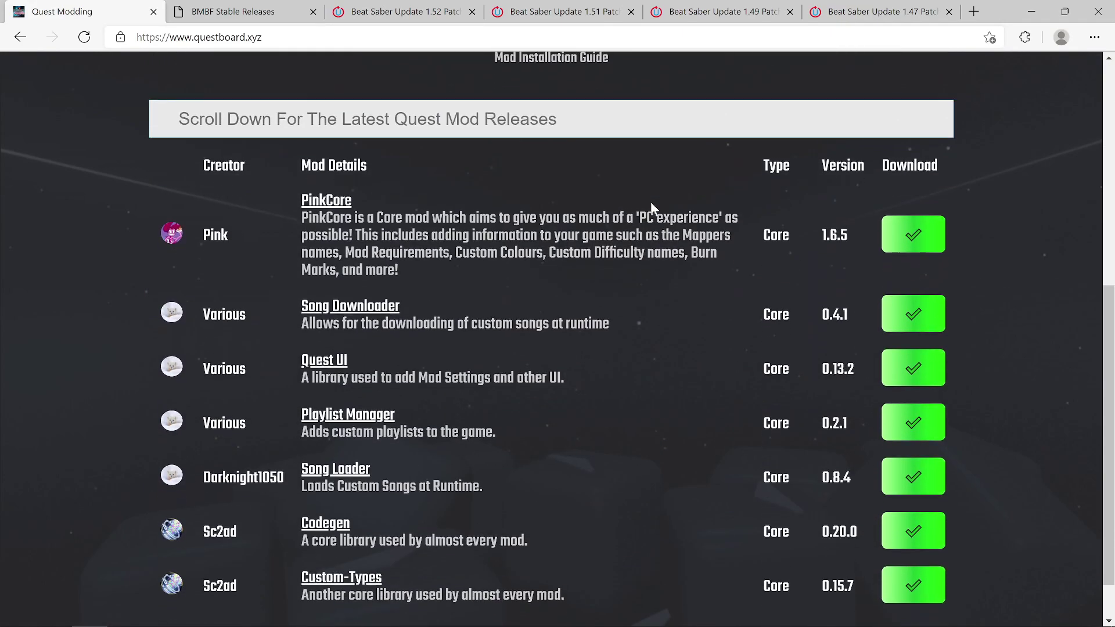
scroll(652, 205, down, 1)
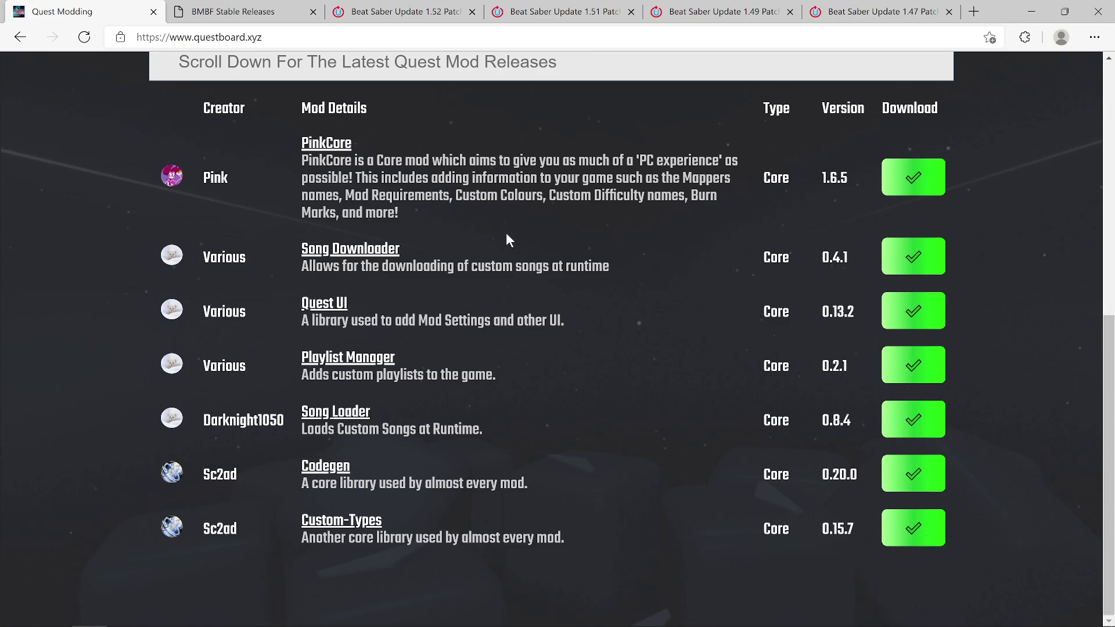
click(162, 613)
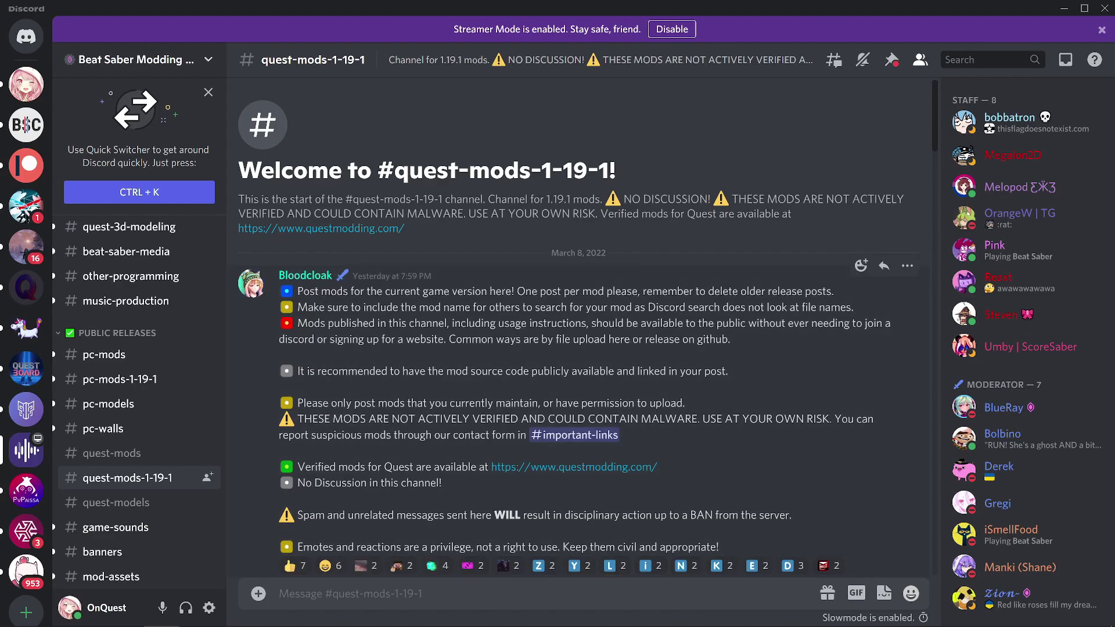
Read the #quest-mods-1-19-1 mod release posts down to the Channel Monitor Bot's unverified-mods notice
scroll(427, 347, down, 4)
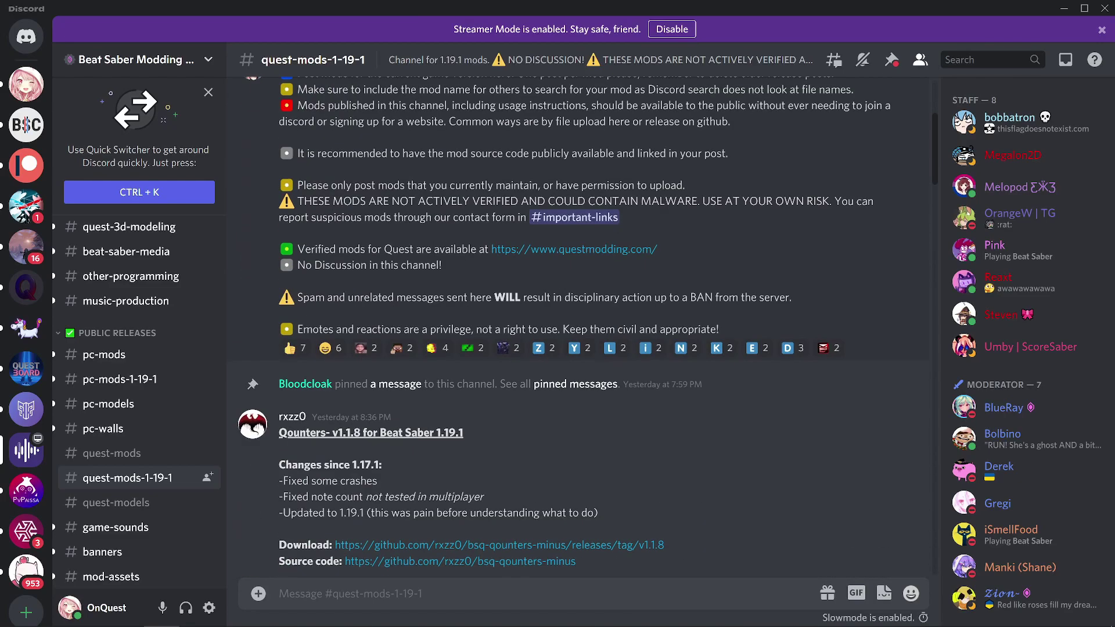
scroll(427, 347, down, 3)
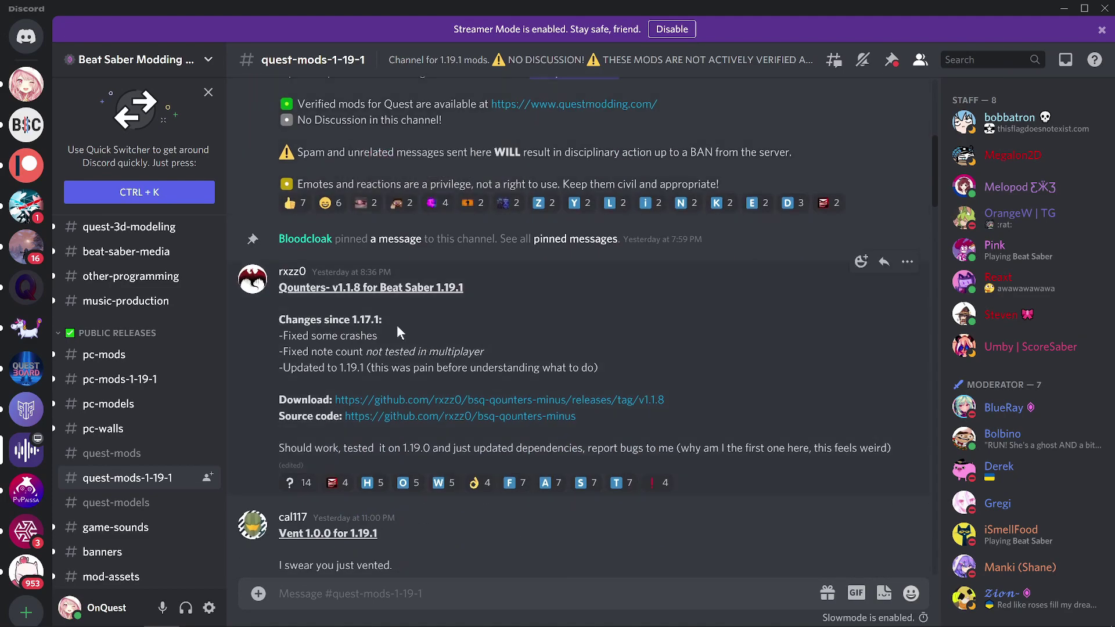
scroll(392, 308, down, 6)
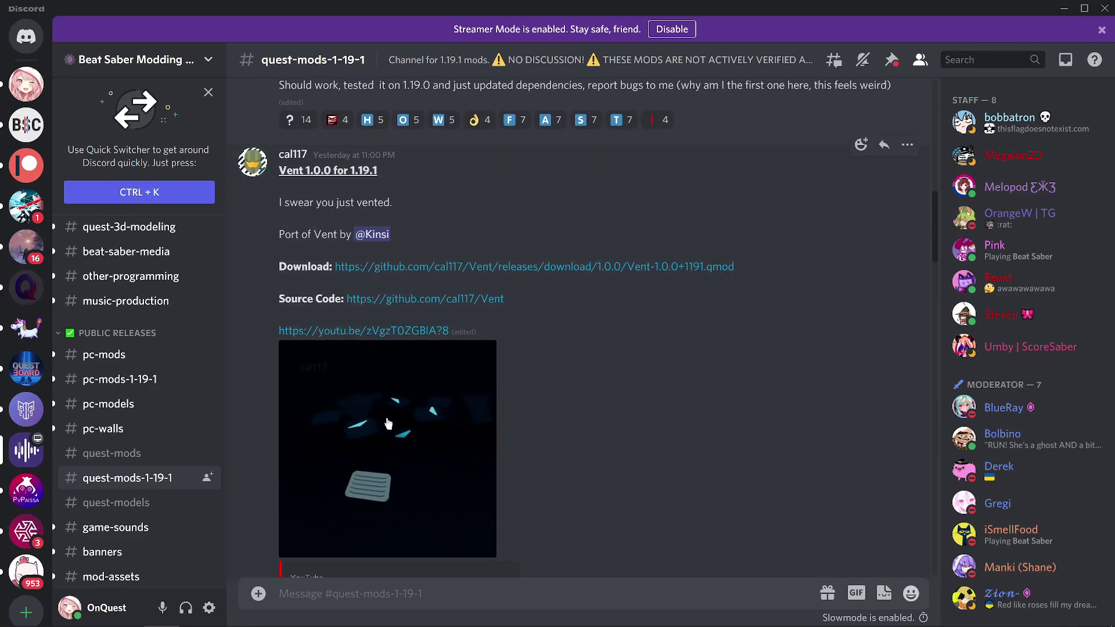
scroll(539, 371, down, 4)
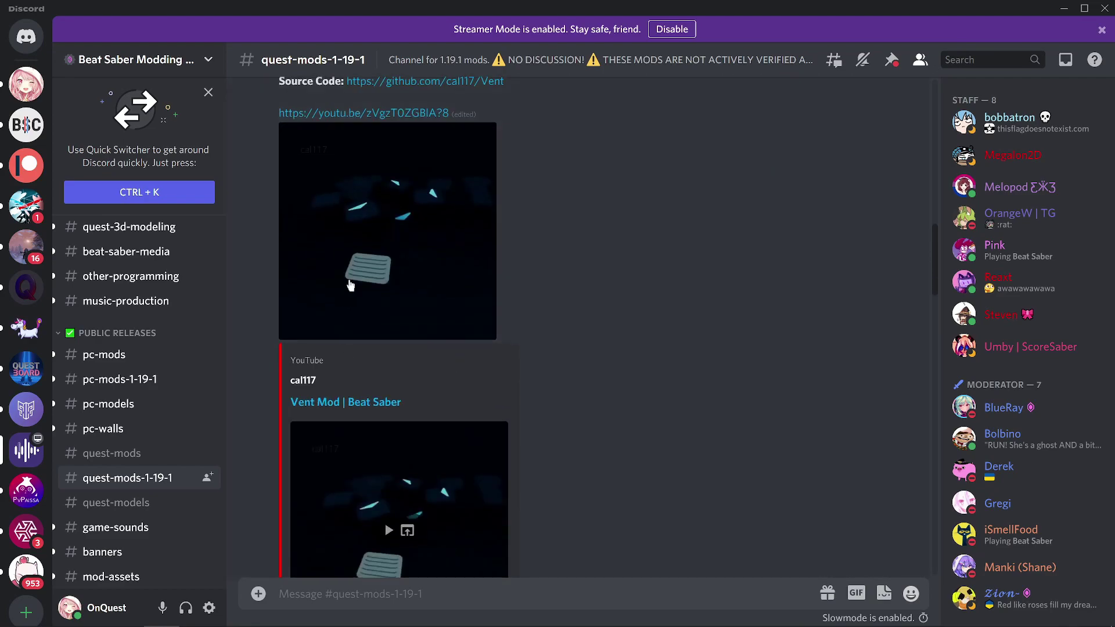
scroll(523, 320, up, 3)
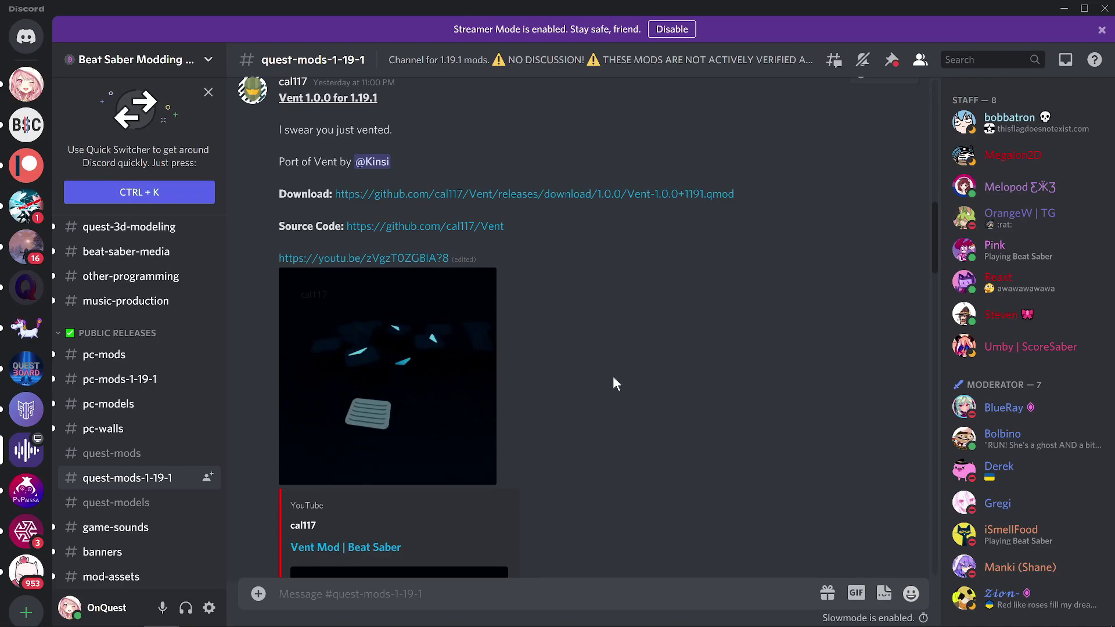
scroll(612, 381, down, 5)
scroll(613, 381, down, 4)
scroll(611, 376, down, 3)
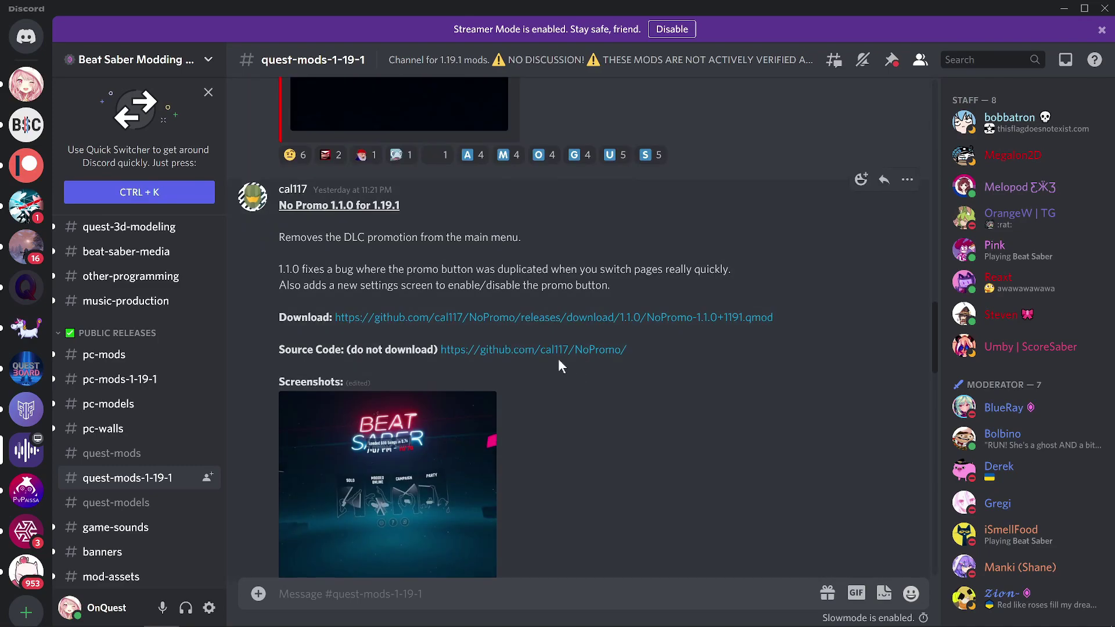
scroll(625, 316, down, 9)
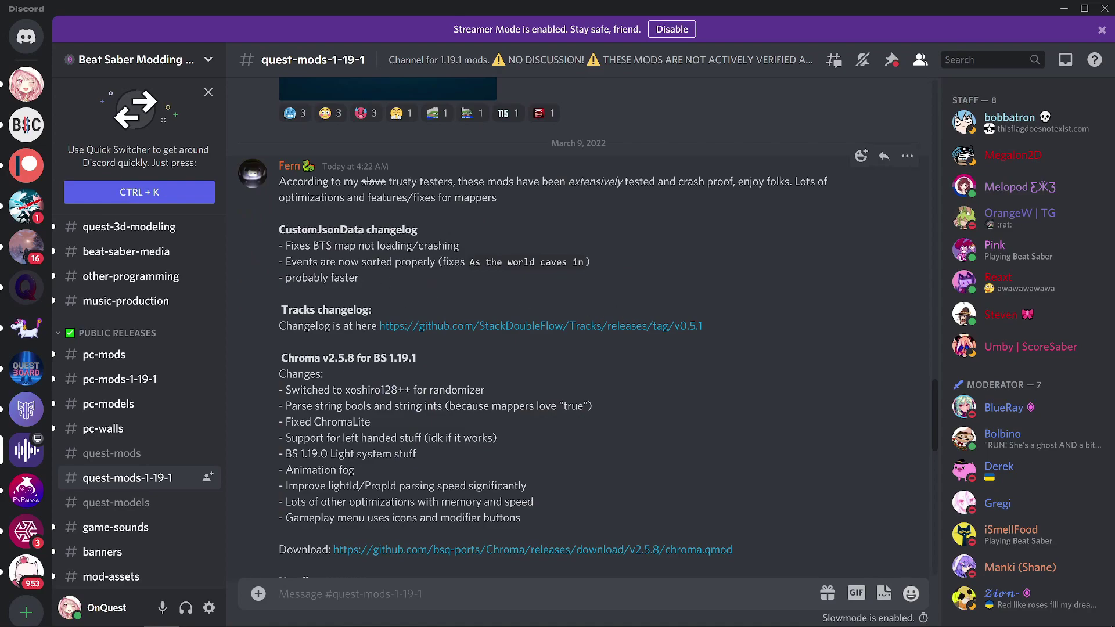
scroll(564, 328, down, 1)
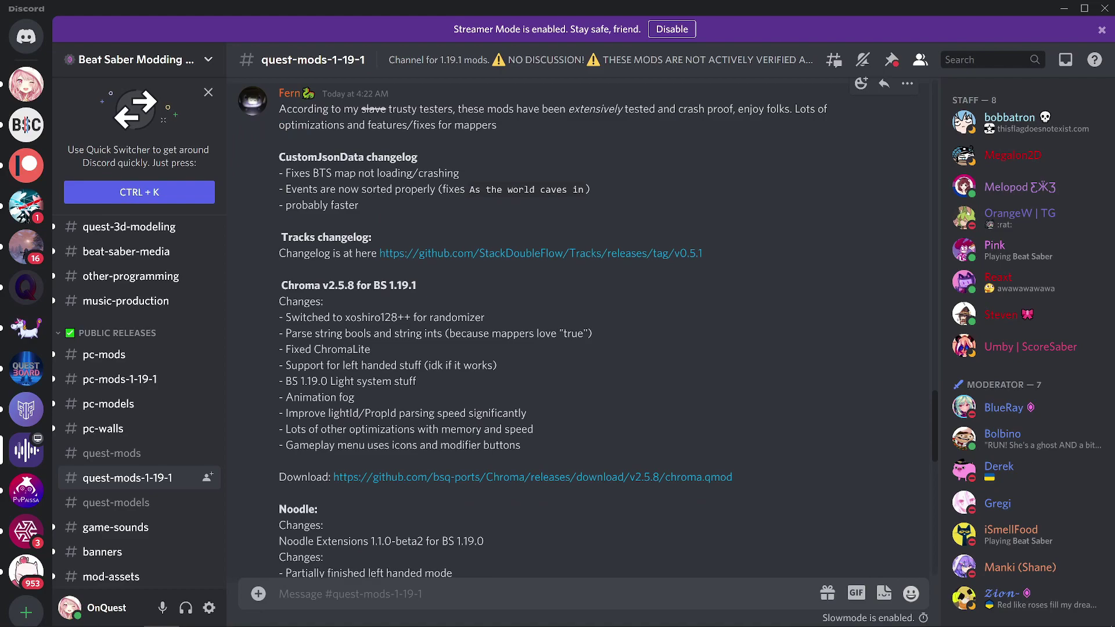
scroll(563, 328, down, 2)
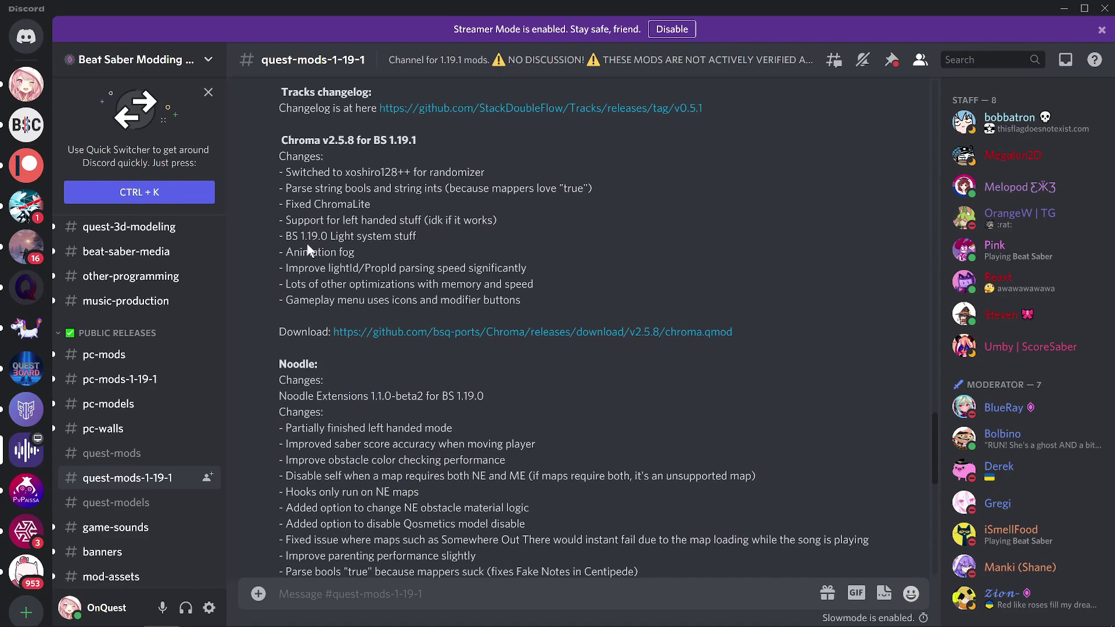
scroll(436, 265, down, 2)
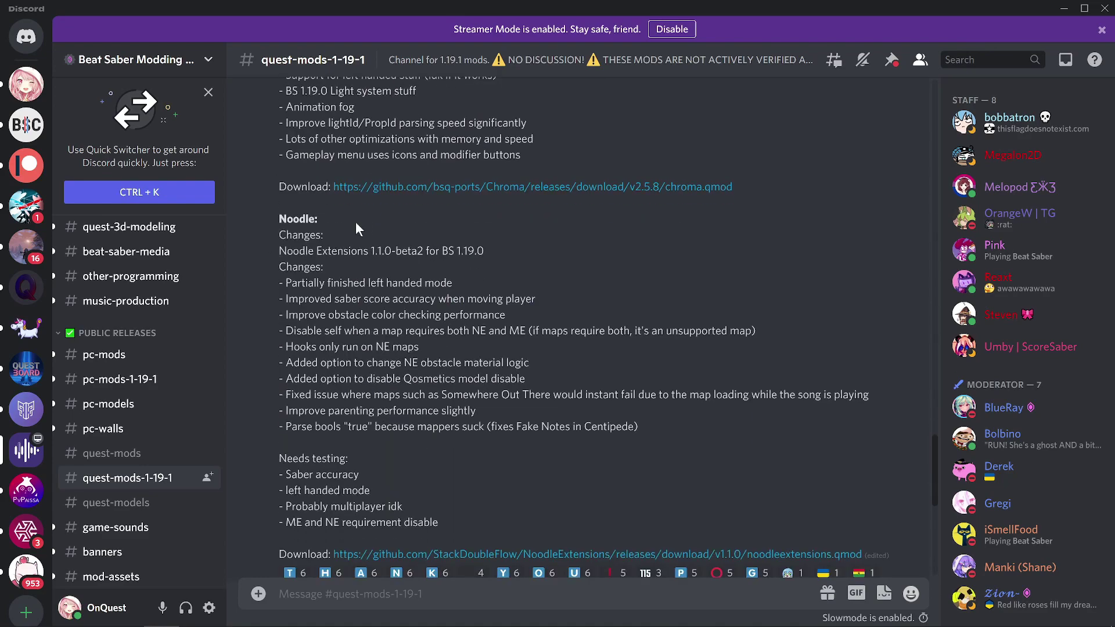
scroll(439, 335, down, 8)
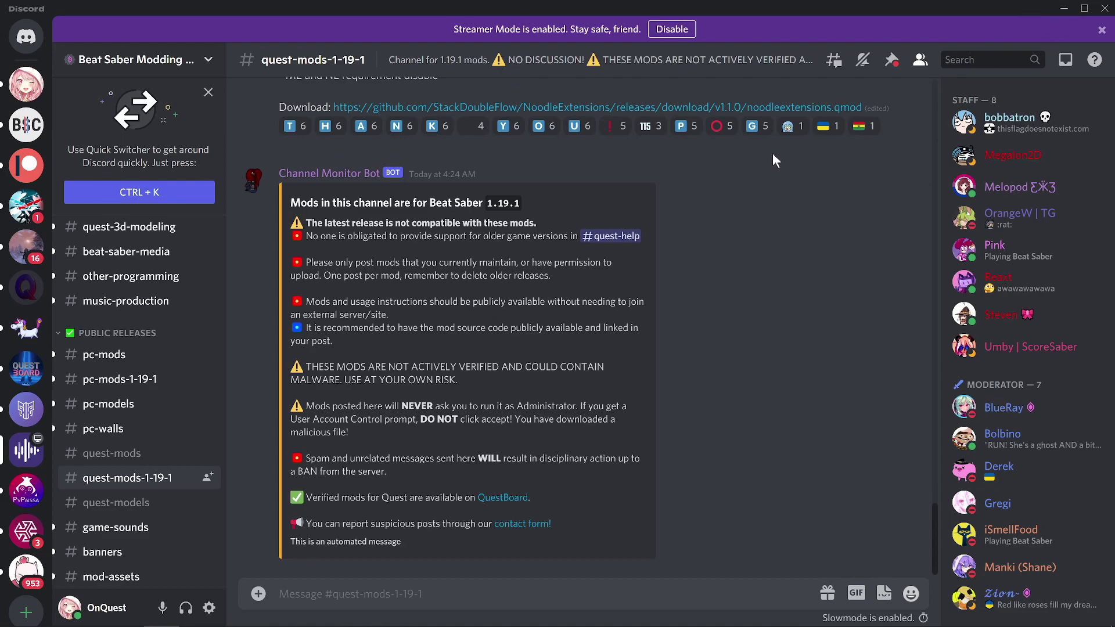
Go back to QuestBoard's Released Mods page stating its verified mods target Beat Saber 1.19.1
mouse_move(122, 623)
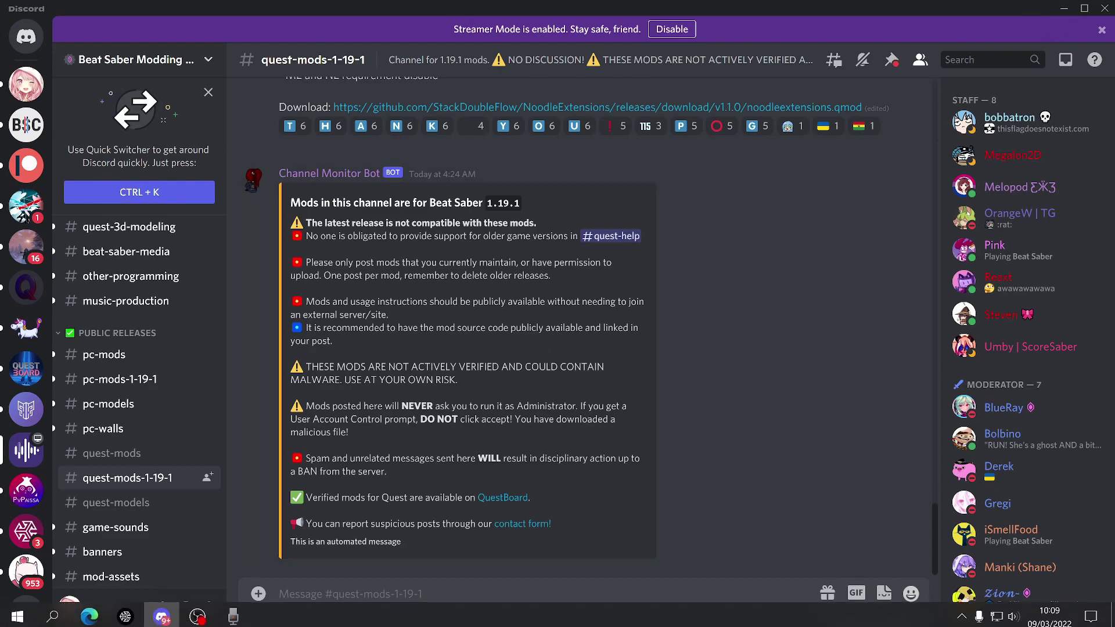
click(89, 613)
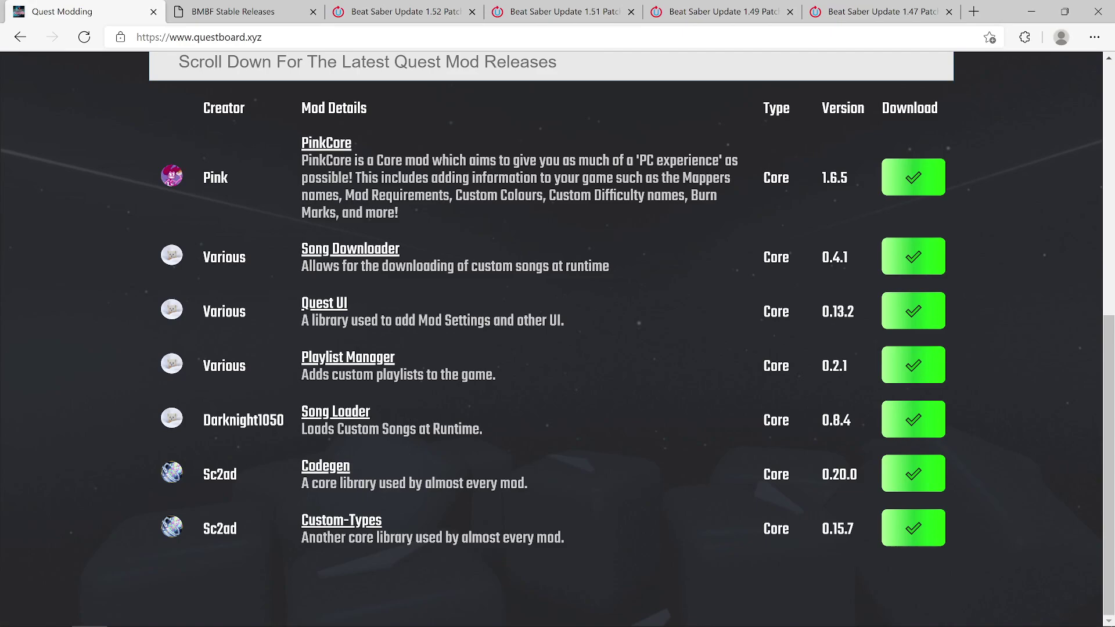
scroll(646, 348, up, 8)
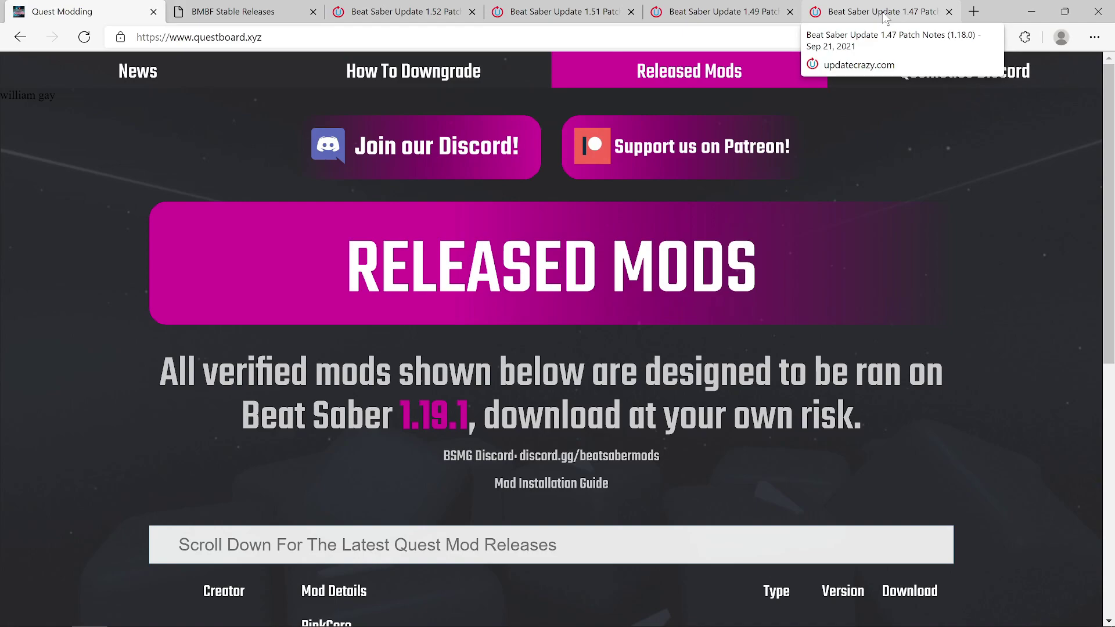
Read the Beat Saber 1.47 patch notes down to the Billie Eilish pack and variable BPM release notes
click(885, 16)
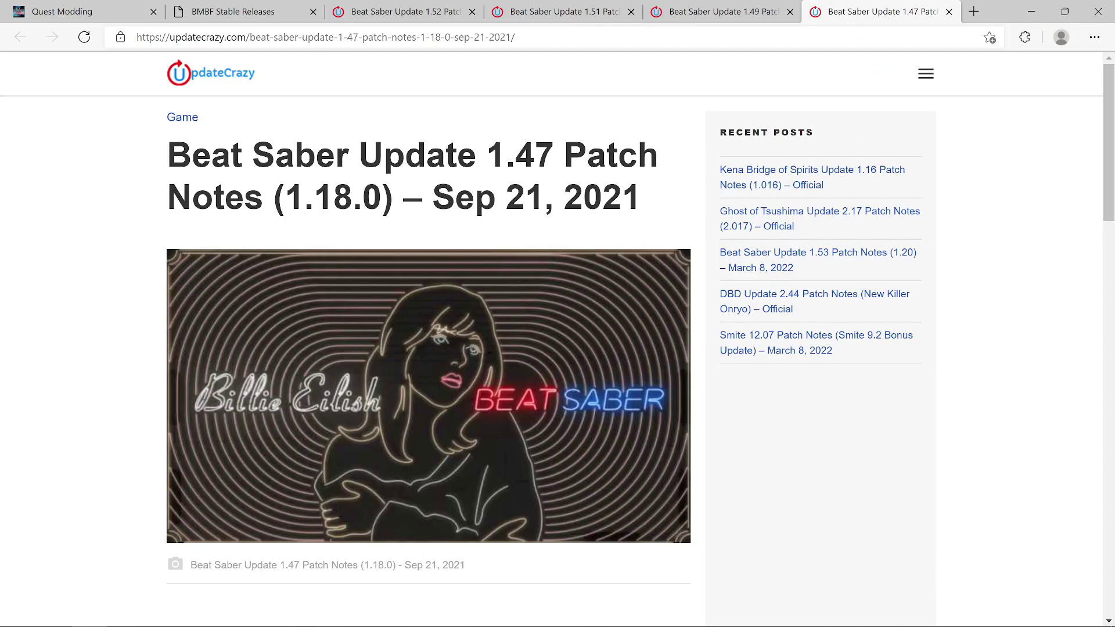
scroll(434, 211, down, 4)
scroll(452, 203, up, 4)
scroll(458, 215, down, 4)
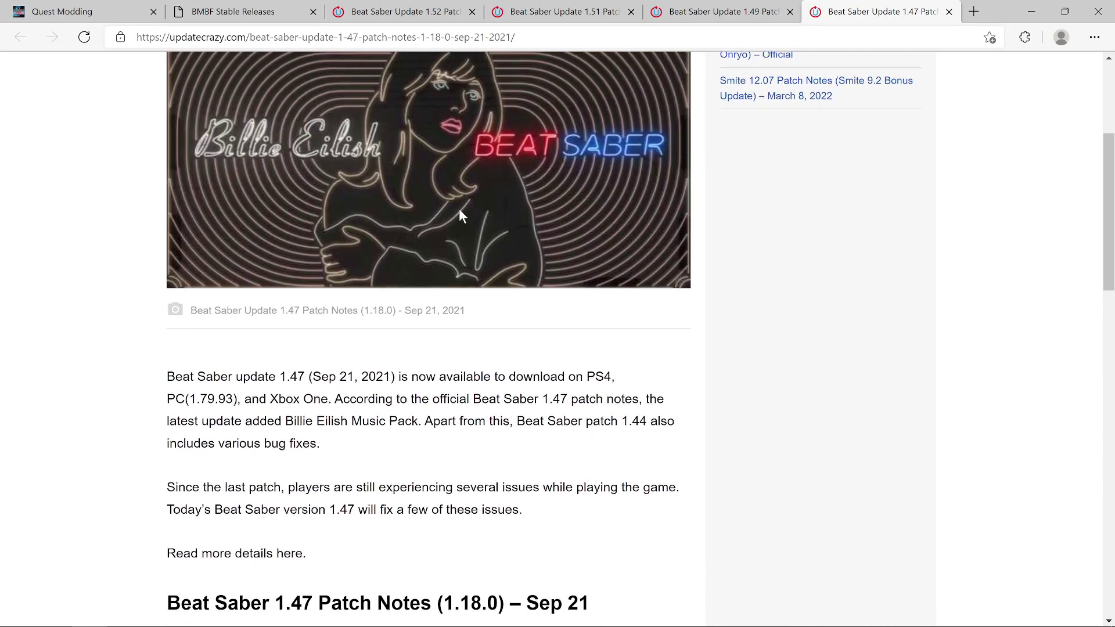
scroll(462, 216, down, 4)
scroll(350, 248, down, 8)
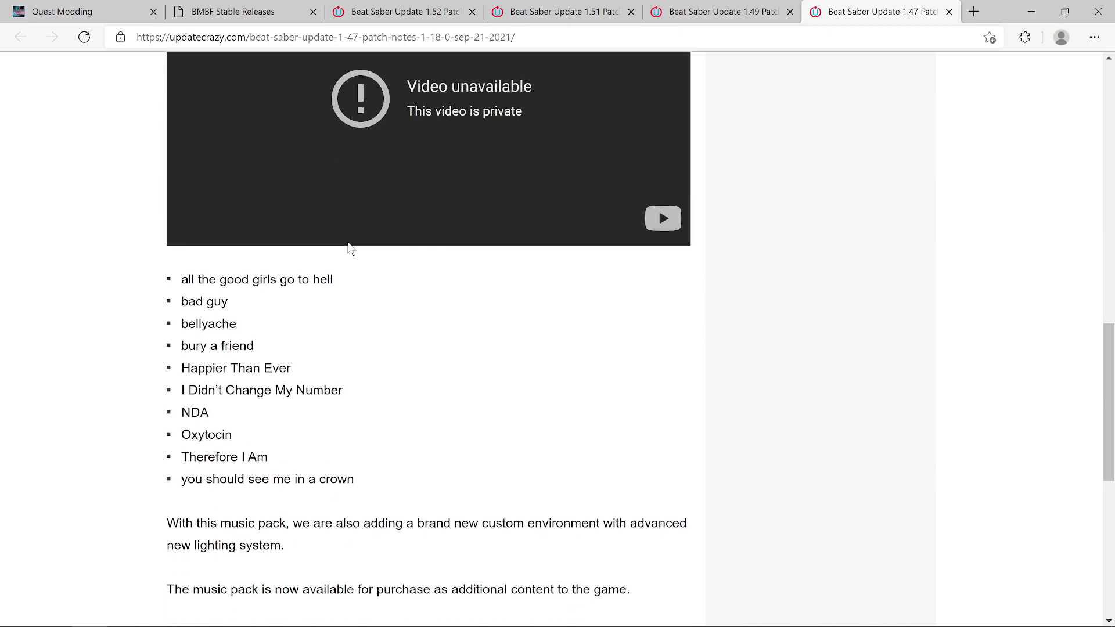
scroll(350, 249, down, 4)
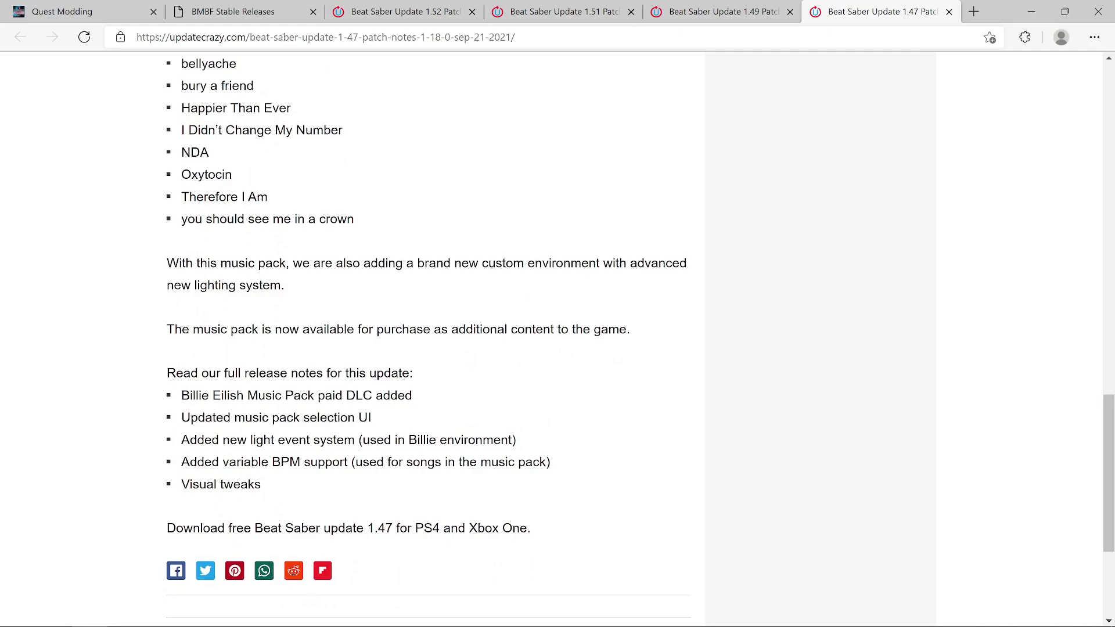
scroll(429, 337, down, 2)
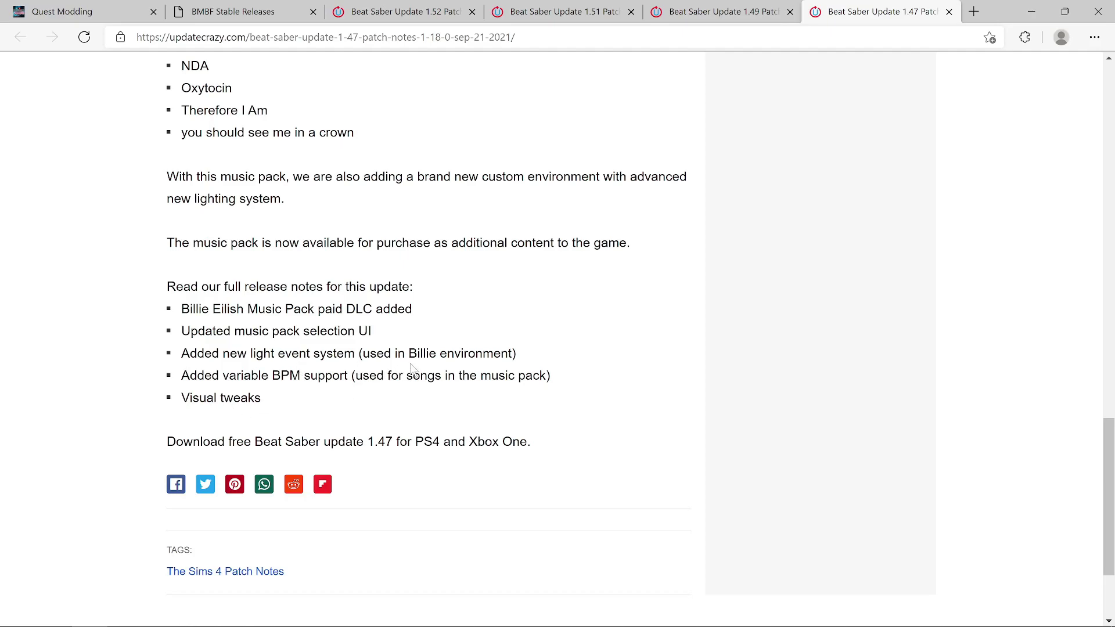
scroll(505, 371, up, 4)
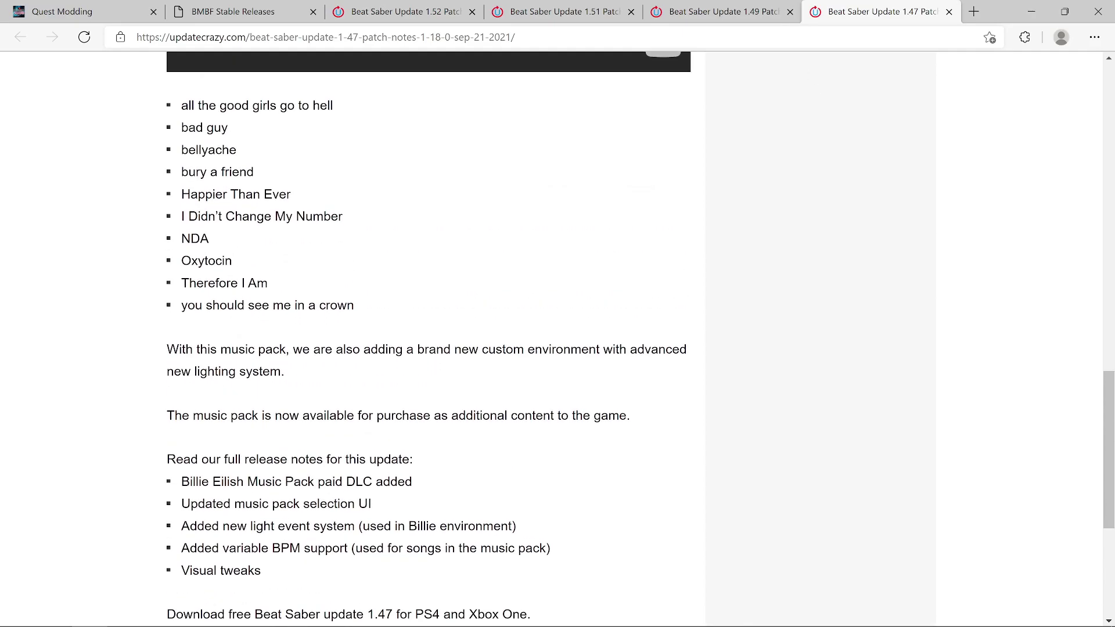
Read the Beat Saber 1.49 (1.18.2) patch notes on the new multiplayer mode and Halloween update
click(720, 12)
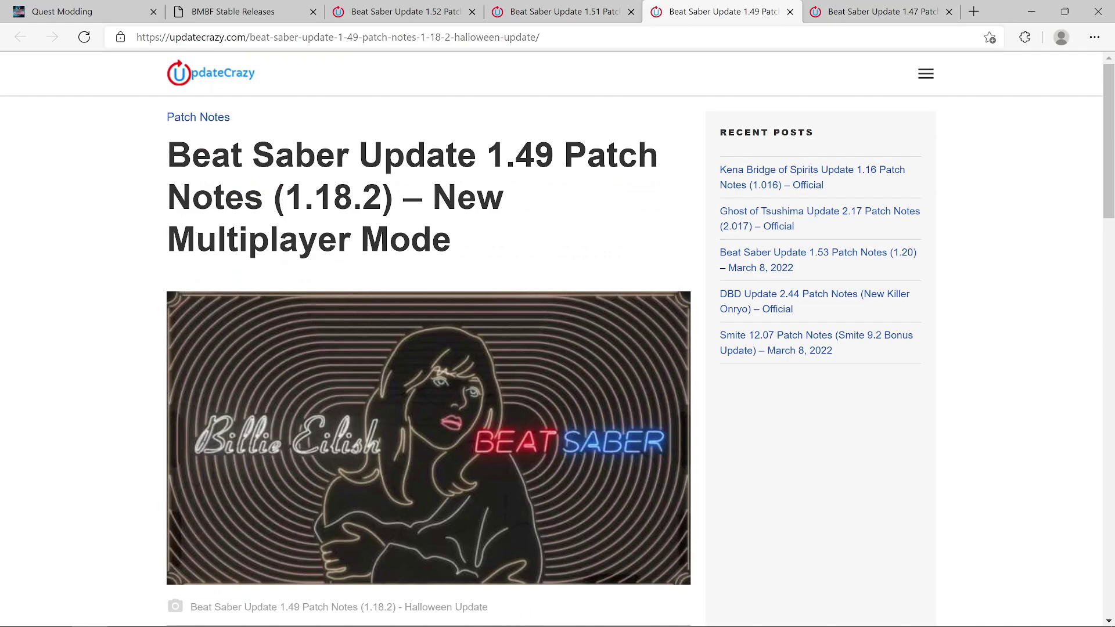
scroll(455, 228, down, 9)
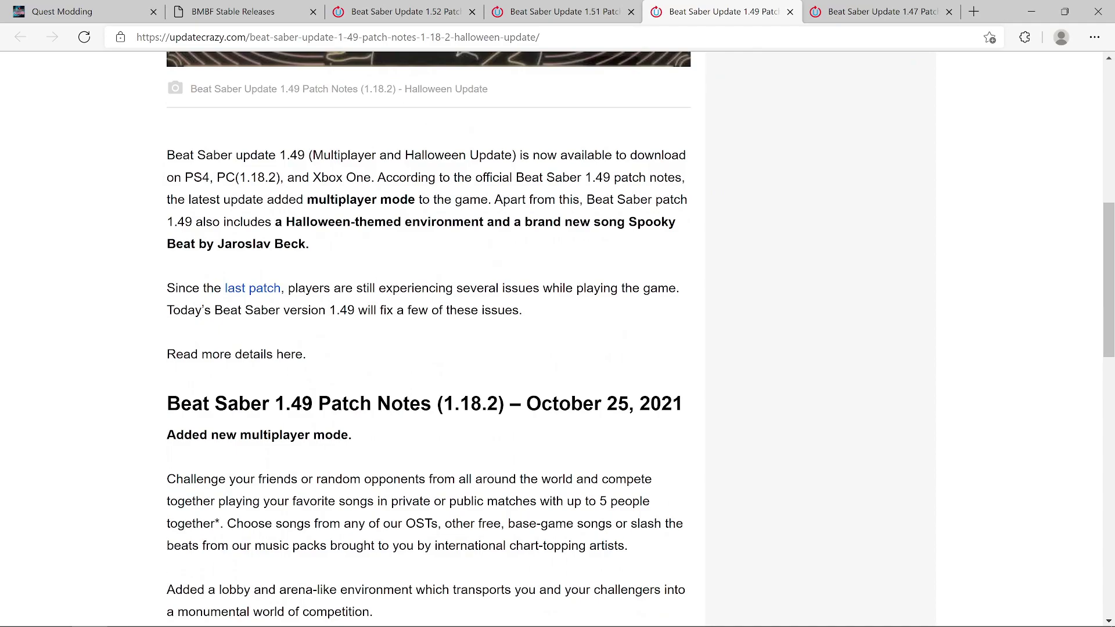
scroll(531, 234, down, 2)
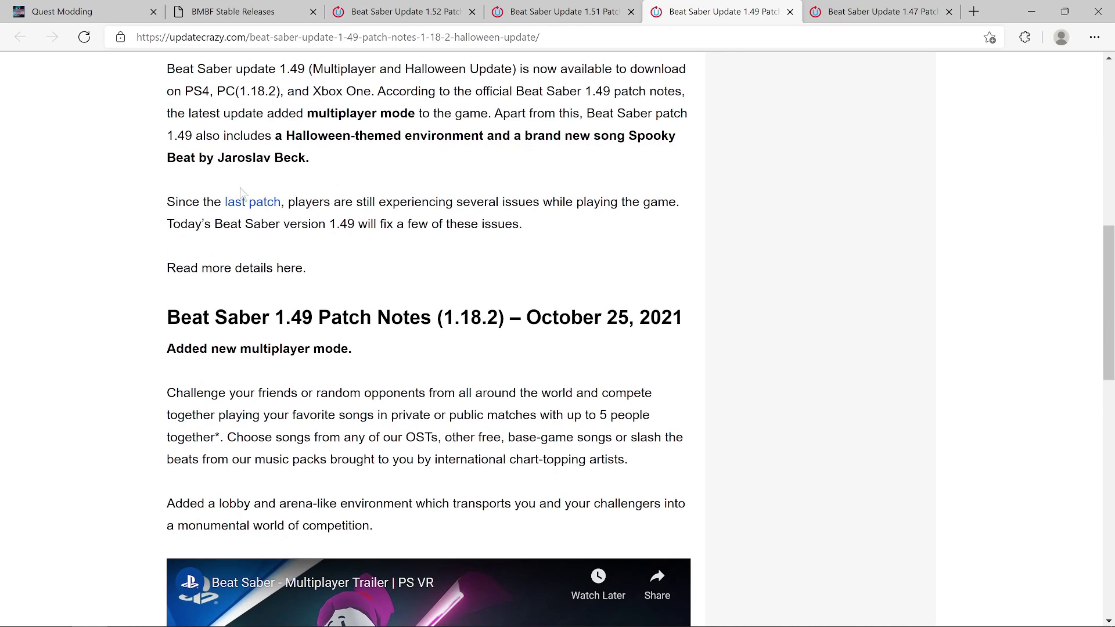
scroll(265, 183, down, 1)
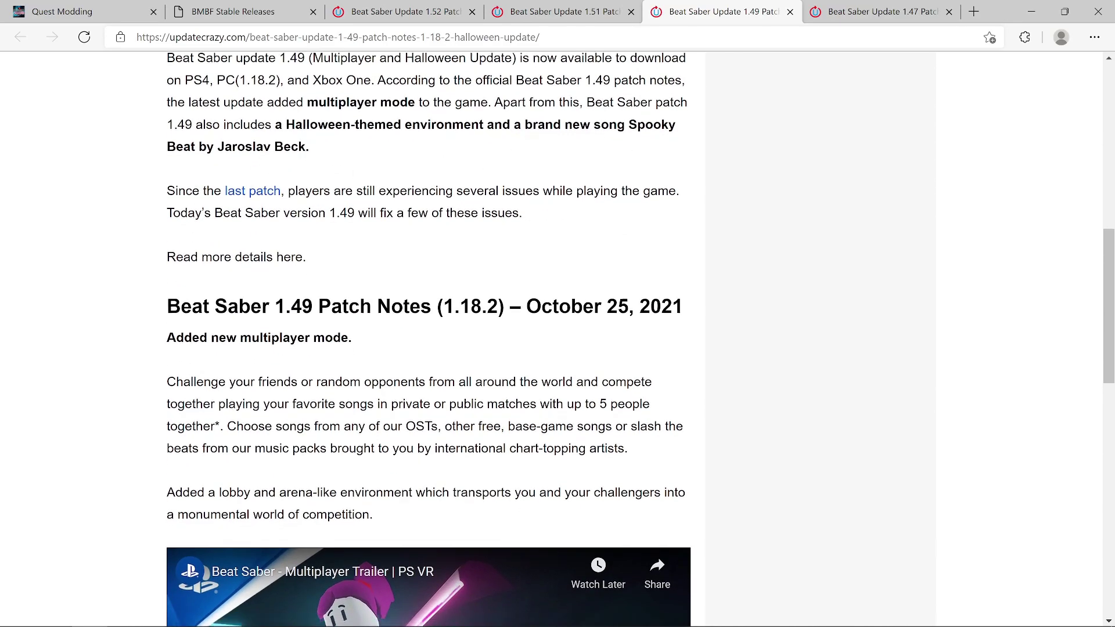
scroll(435, 340, down, 3)
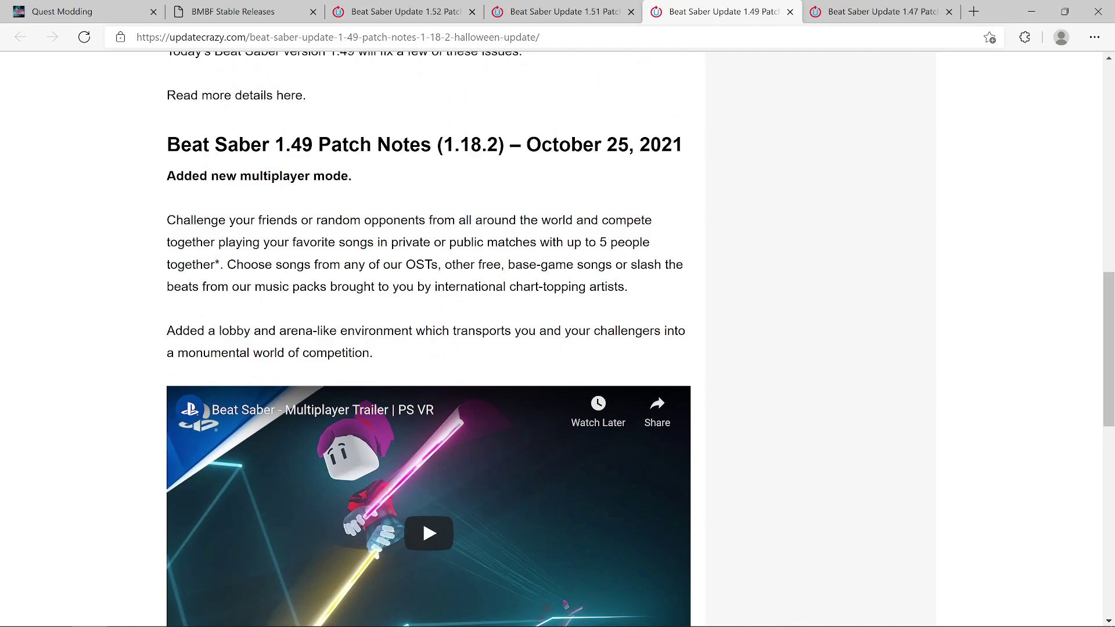
scroll(218, 237, down, 10)
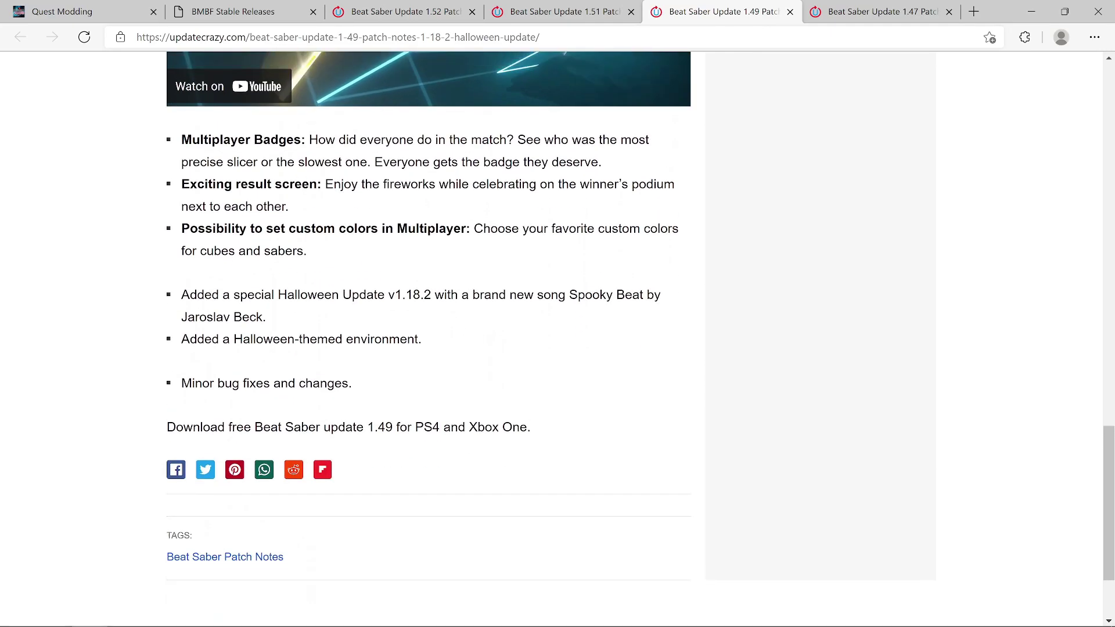
scroll(429, 337, up, 1)
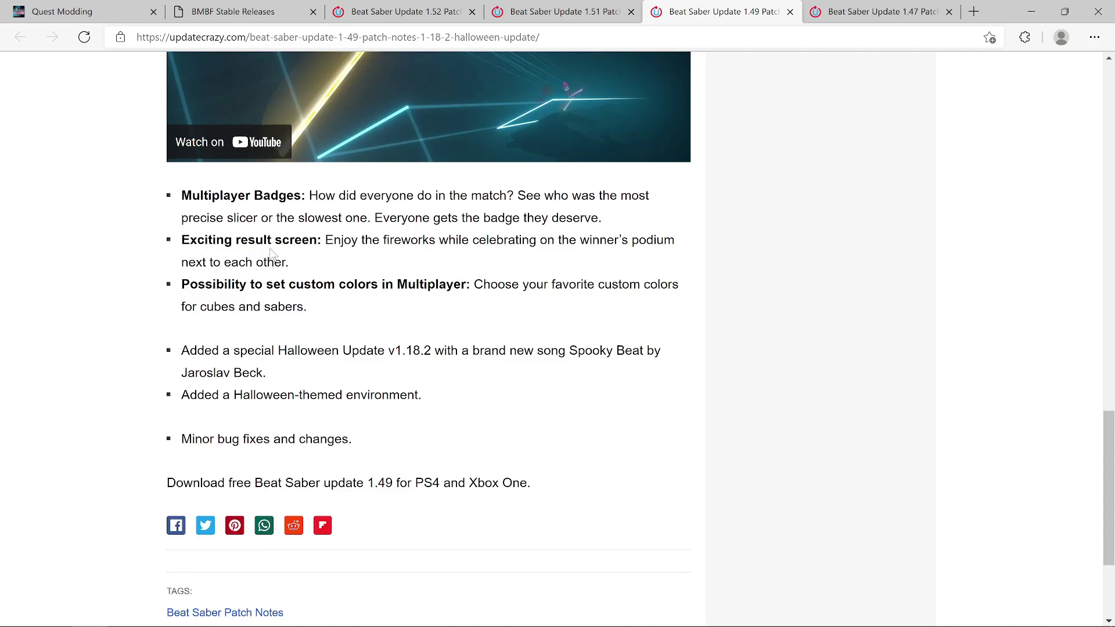
scroll(287, 227, up, 6)
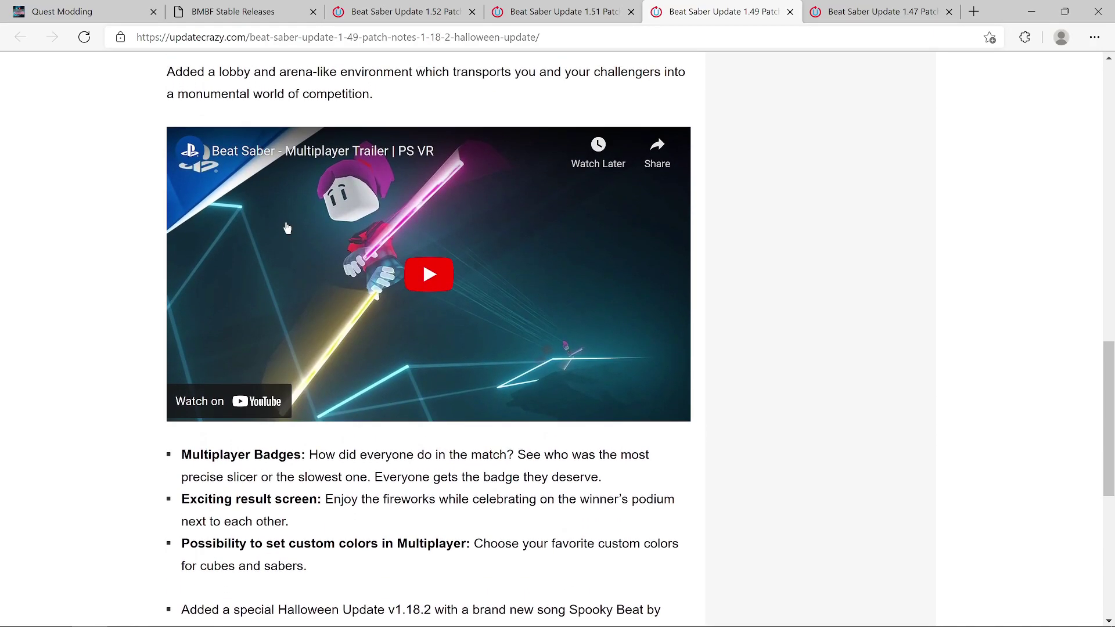
scroll(287, 227, down, 4)
scroll(287, 227, down, 3)
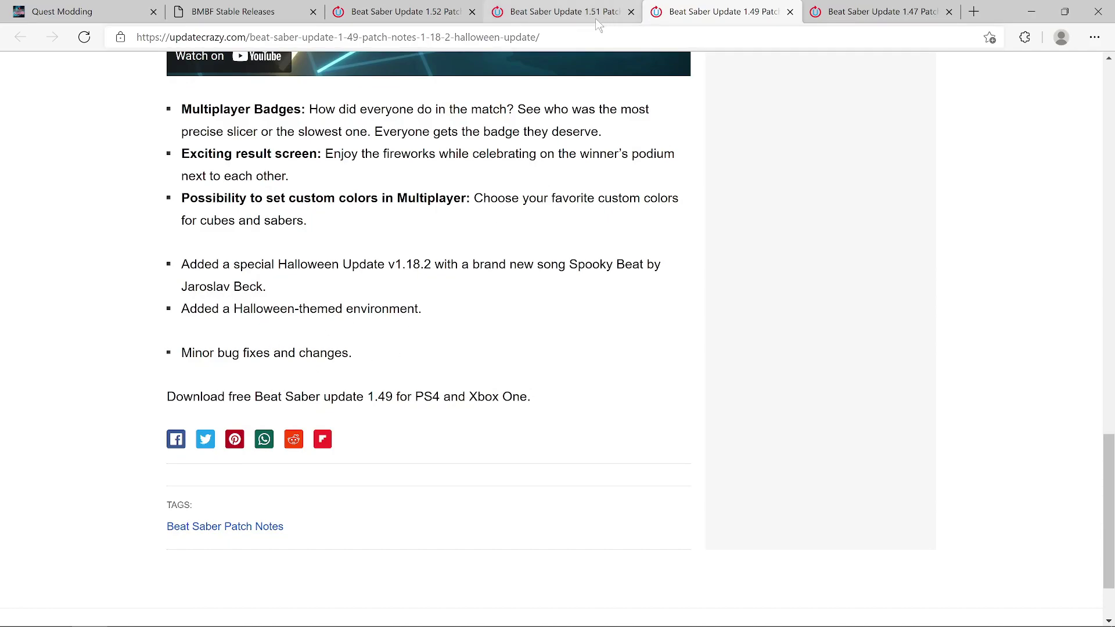
Open the Beat Saber 1.51 patch notes and read its Lady Gaga Music Pack article
click(575, 15)
scroll(477, 268, up, 8)
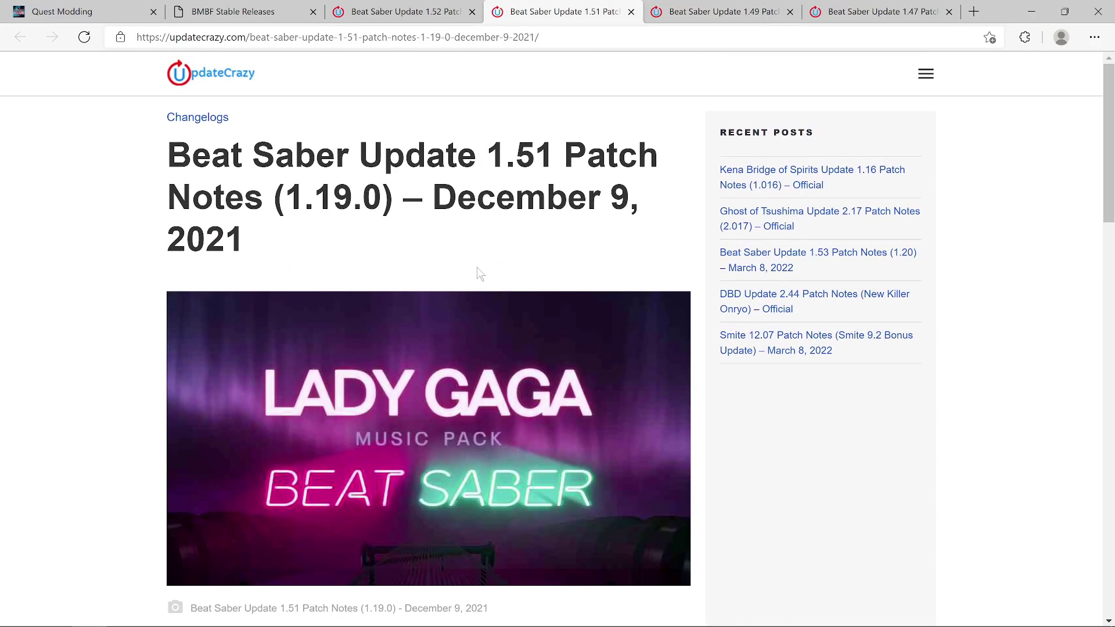
scroll(408, 222, down, 7)
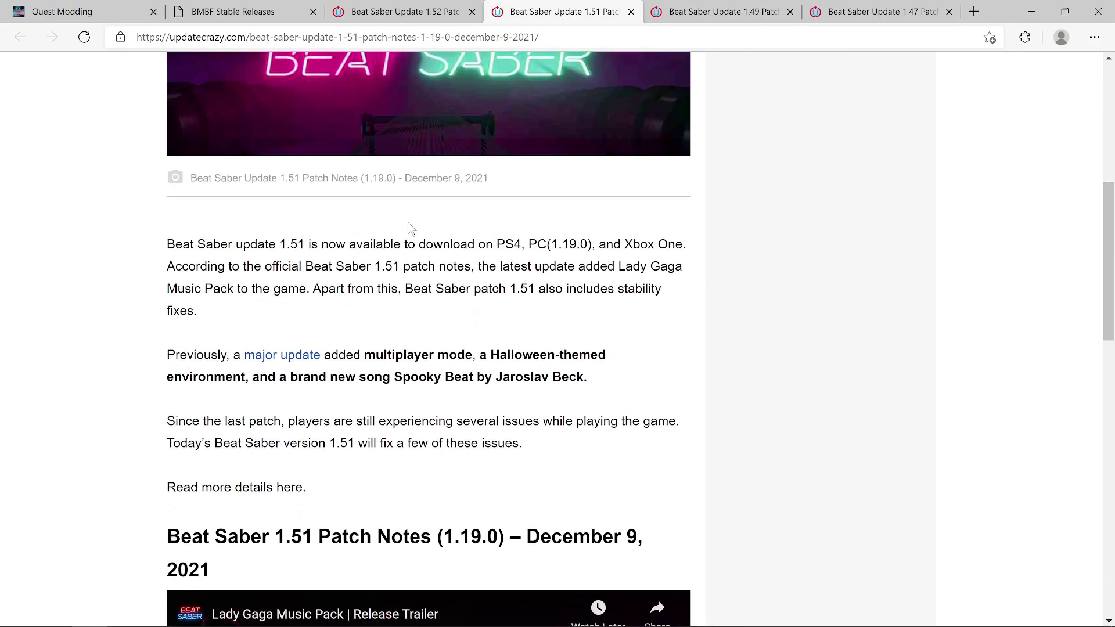
scroll(408, 222, up, 5)
scroll(407, 222, down, 1)
scroll(408, 224, down, 6)
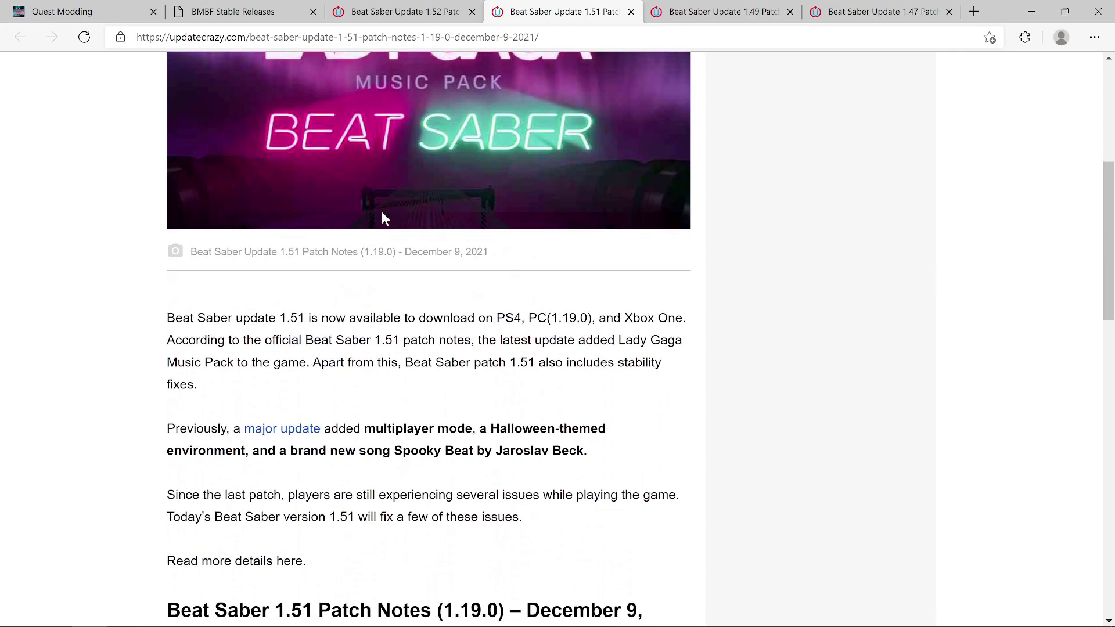
Go through the 1.51 Lady Gaga track list, then bring up the Beat Saber 1.52 (1.19.1) patch notes
scroll(418, 251, down, 3)
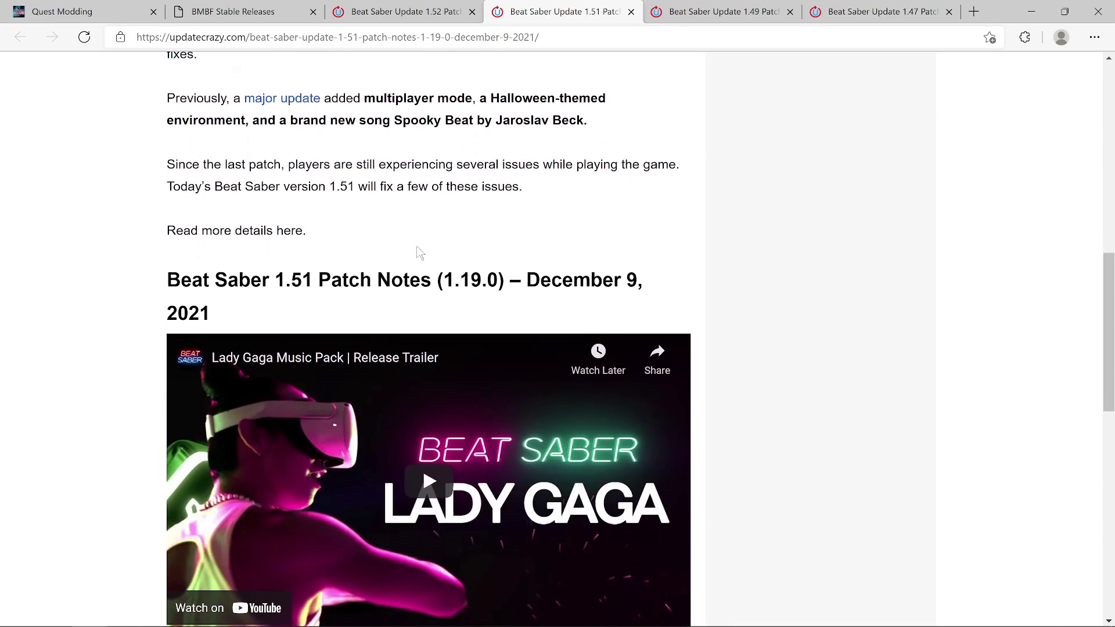
scroll(341, 236, down, 8)
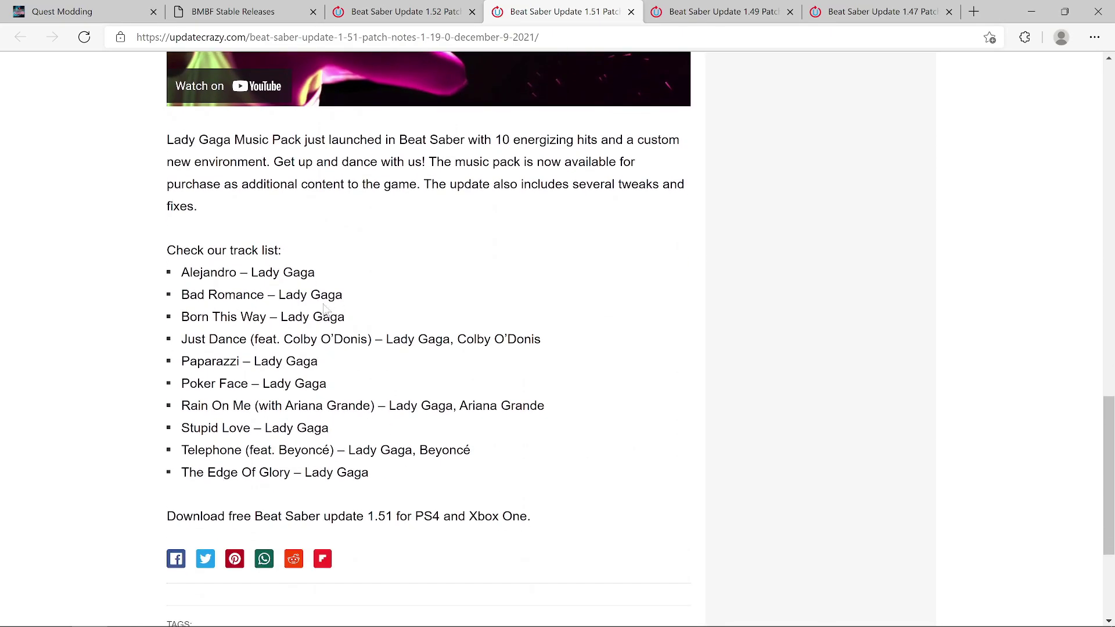
scroll(273, 294, down, 2)
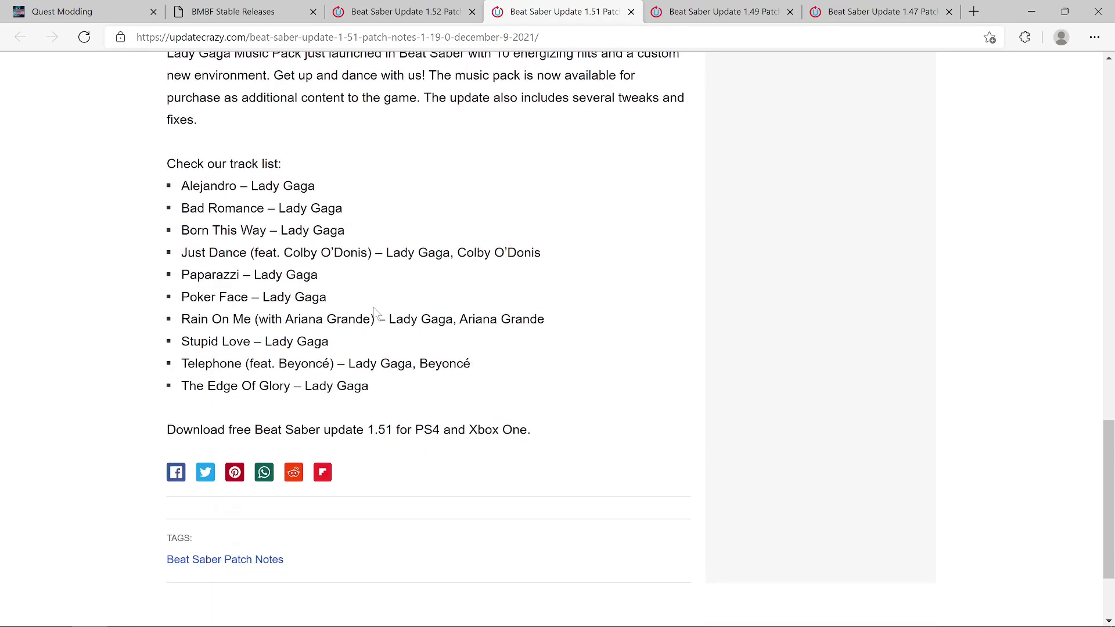
scroll(375, 312, up, 3)
scroll(373, 311, down, 1)
scroll(373, 311, up, 5)
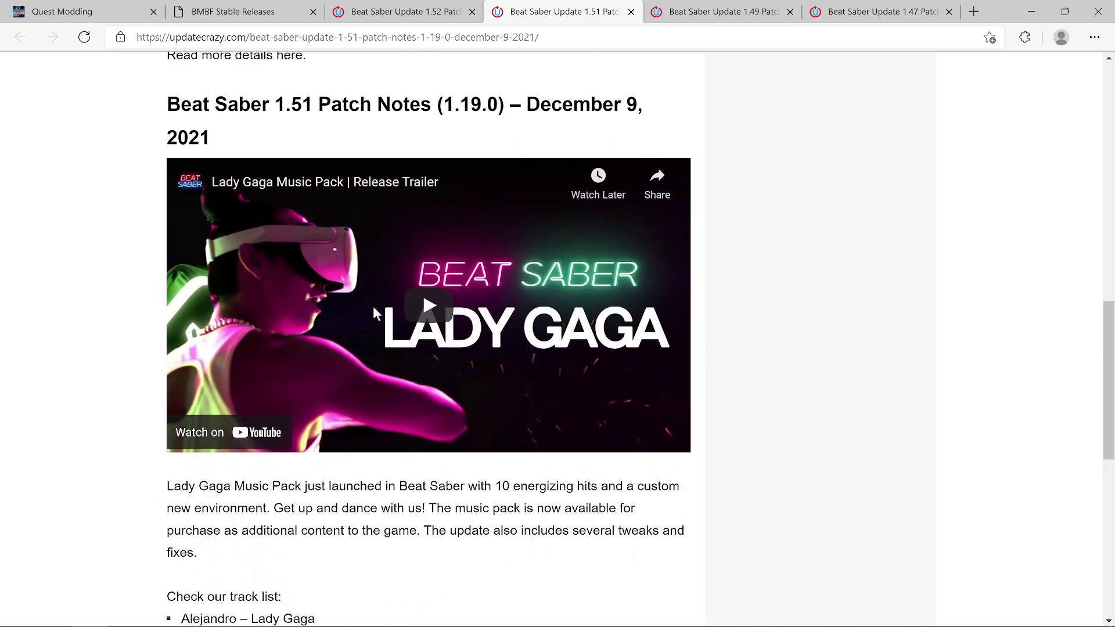
scroll(373, 306, up, 4)
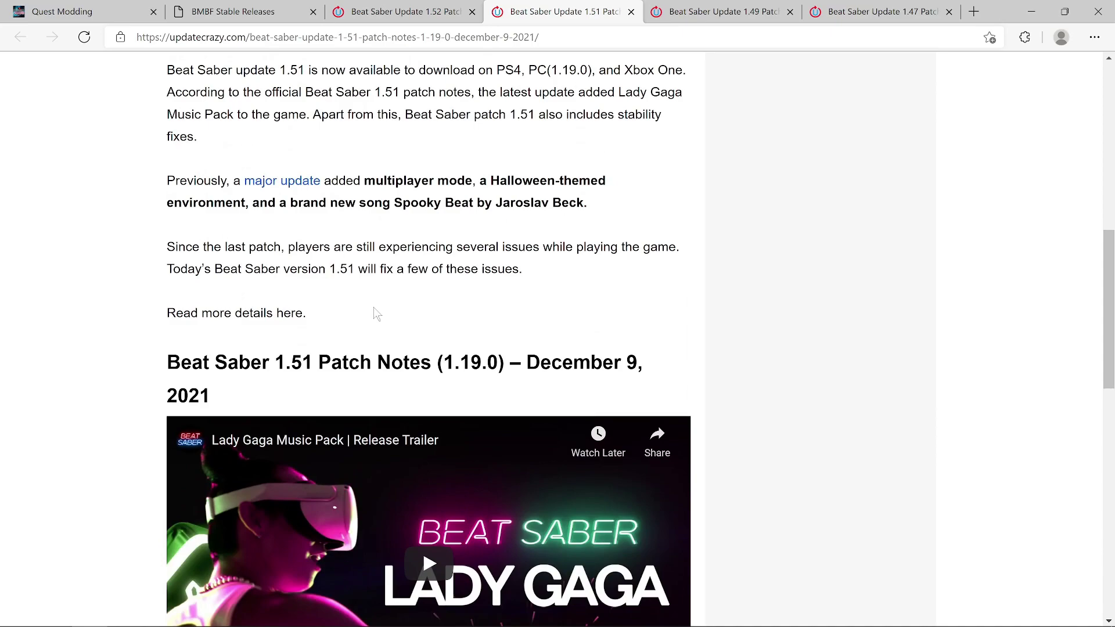
scroll(374, 312, down, 13)
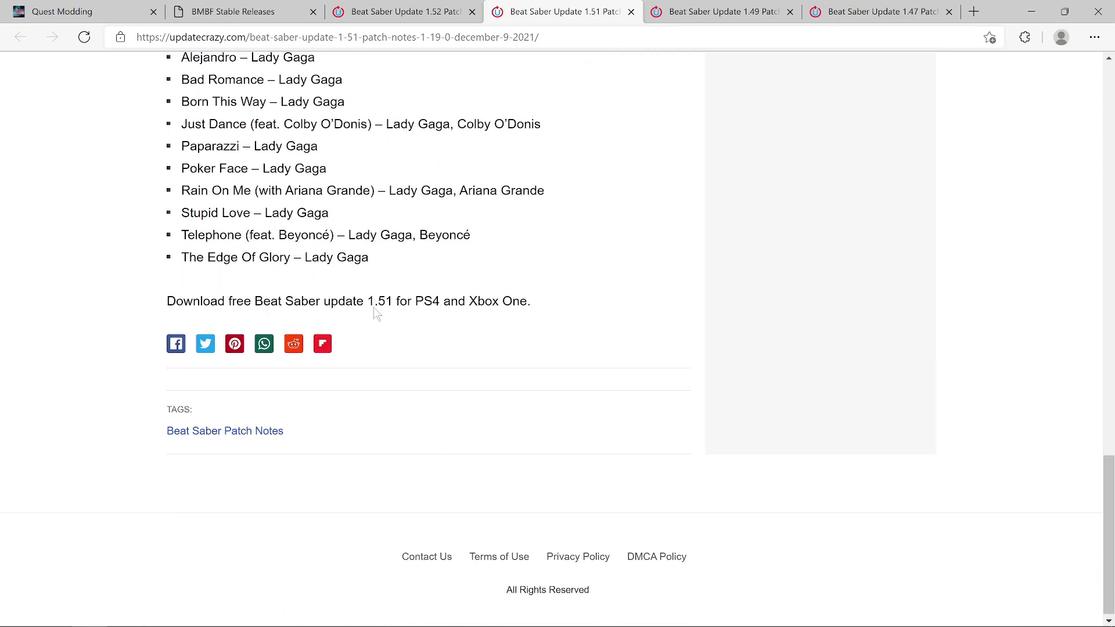
scroll(374, 312, up, 4)
click(382, 13)
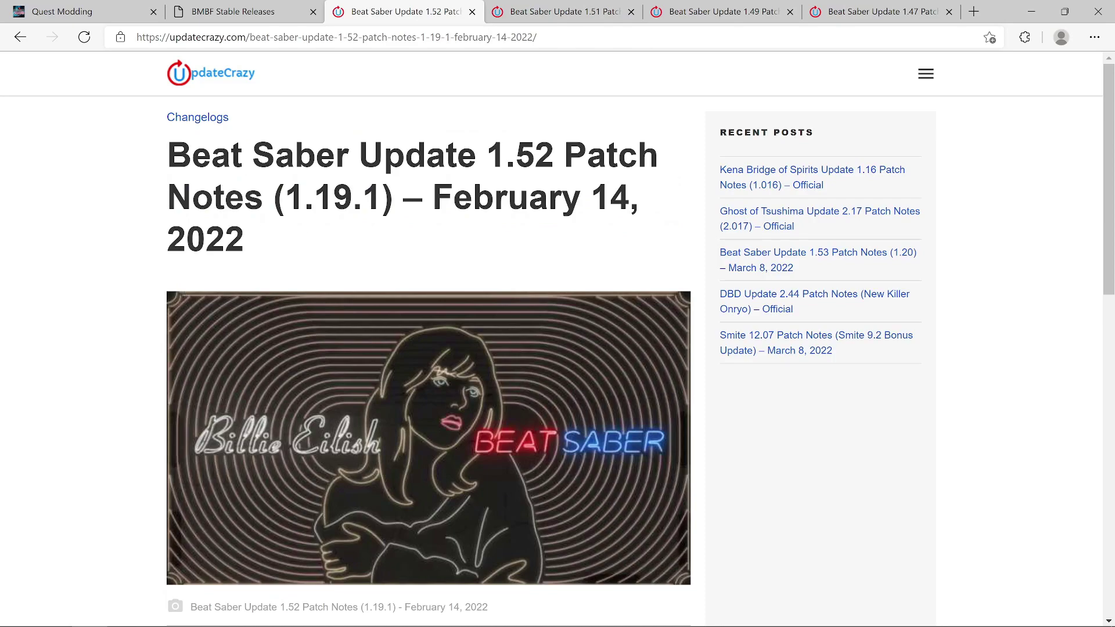
scroll(503, 215, down, 10)
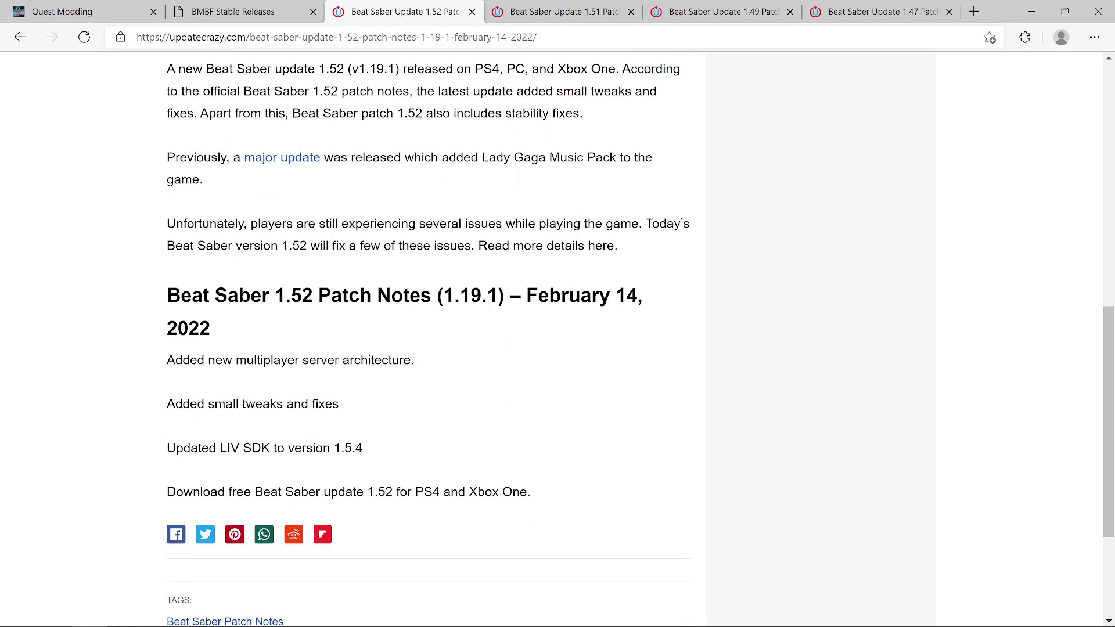
scroll(366, 395, down, 1)
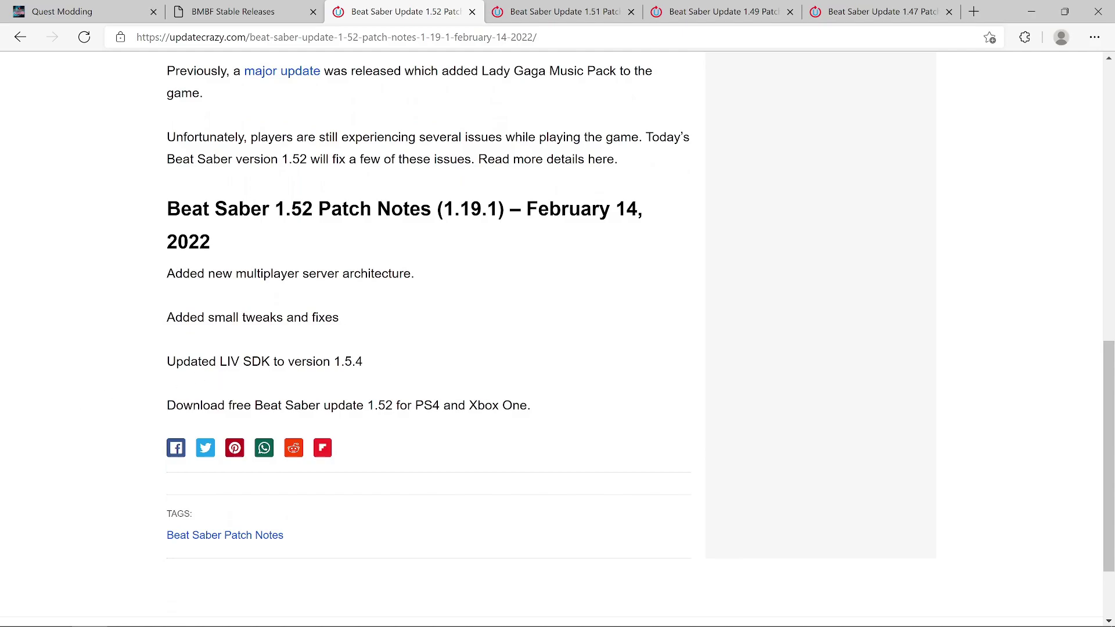
scroll(480, 342, up, 3)
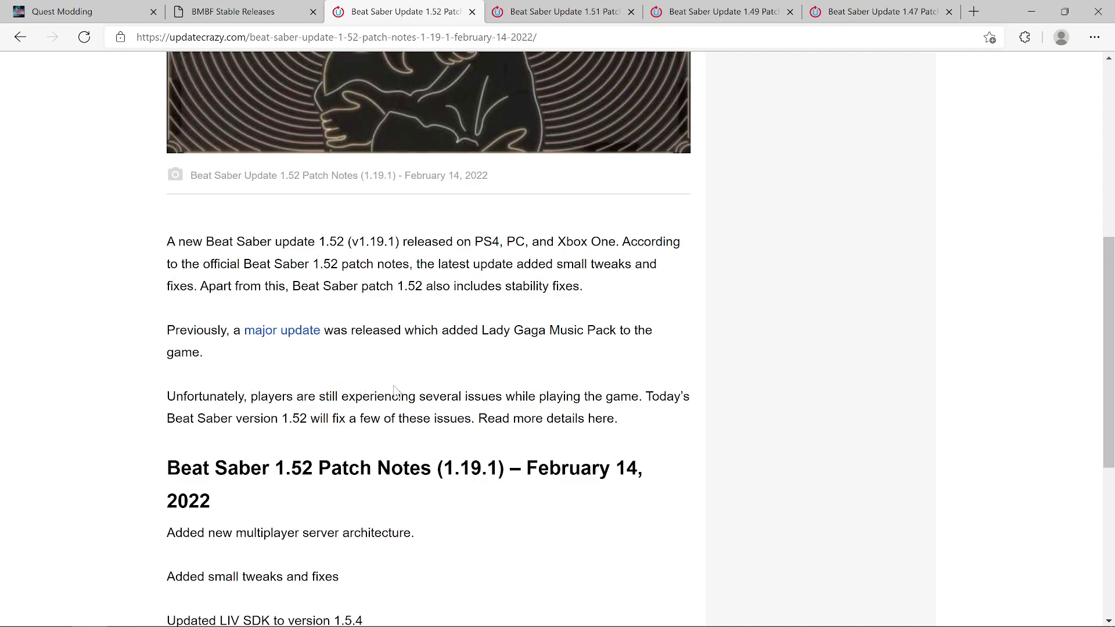
scroll(393, 390, up, 5)
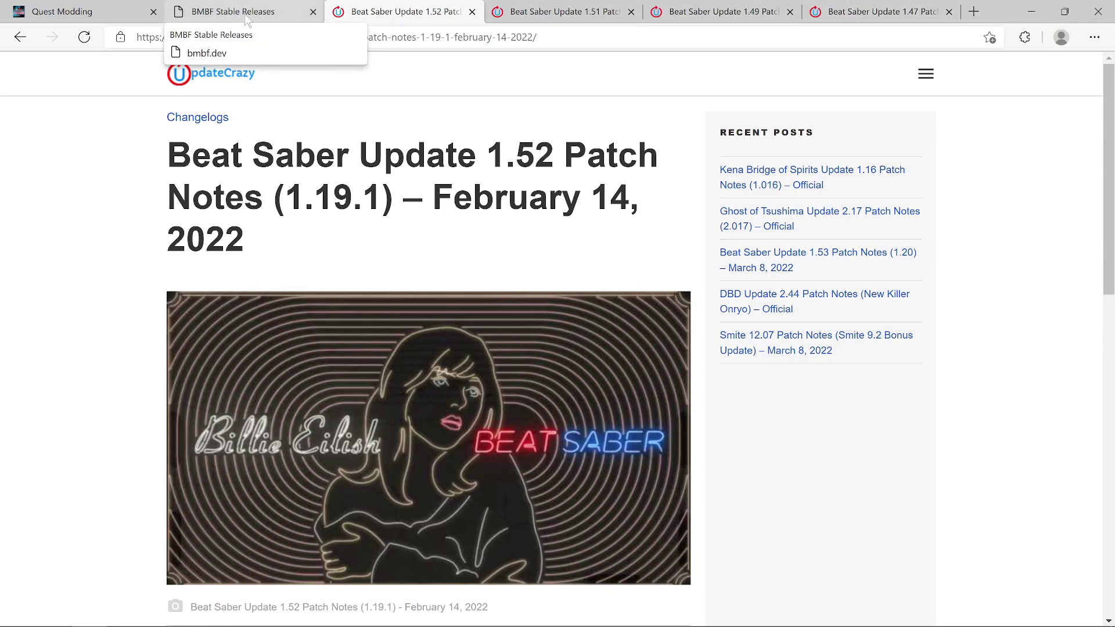
click(63, 11)
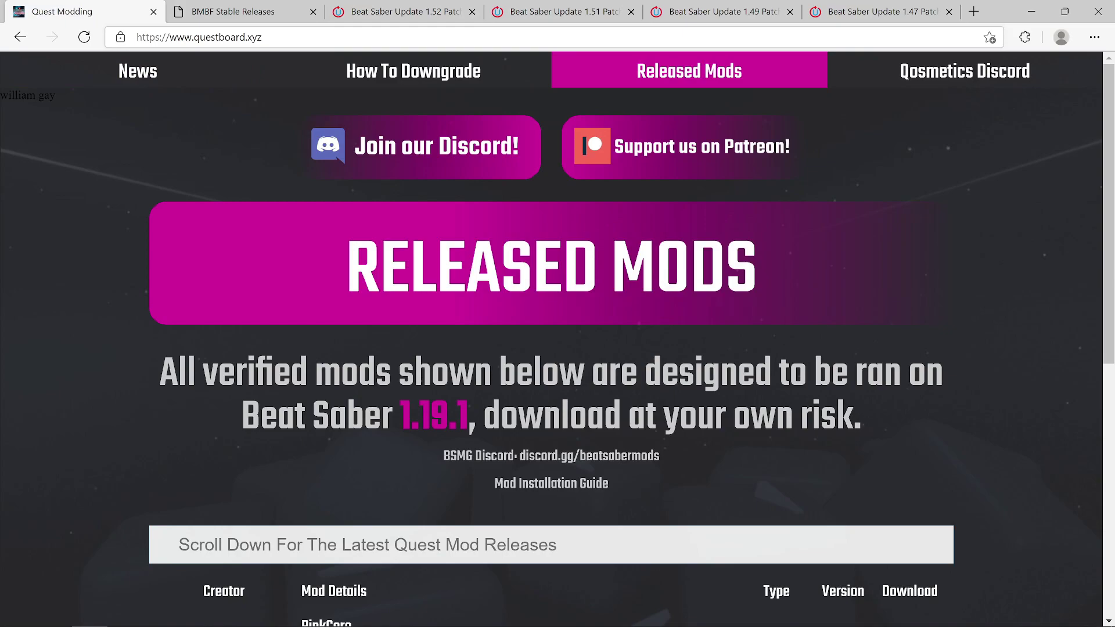
click(159, 73)
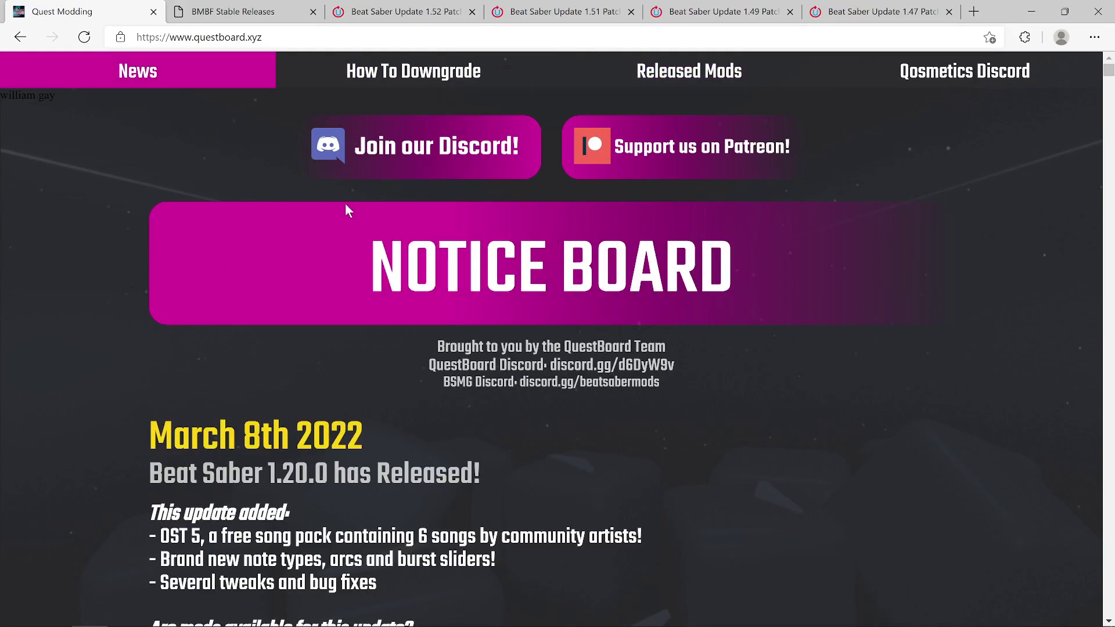
click(718, 81)
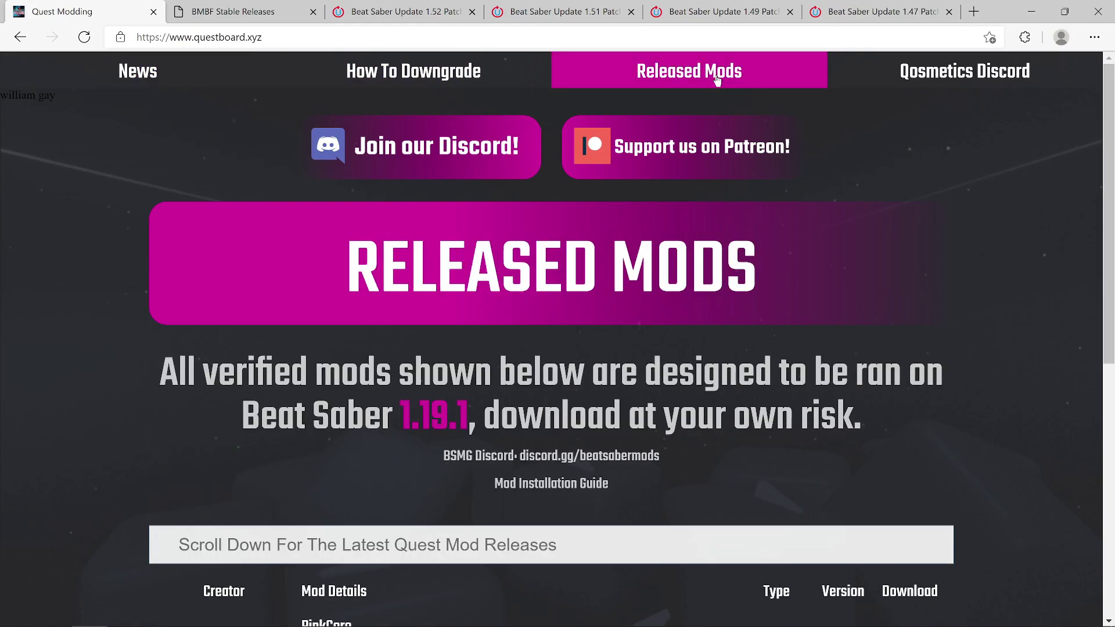
scroll(228, 323, down, 8)
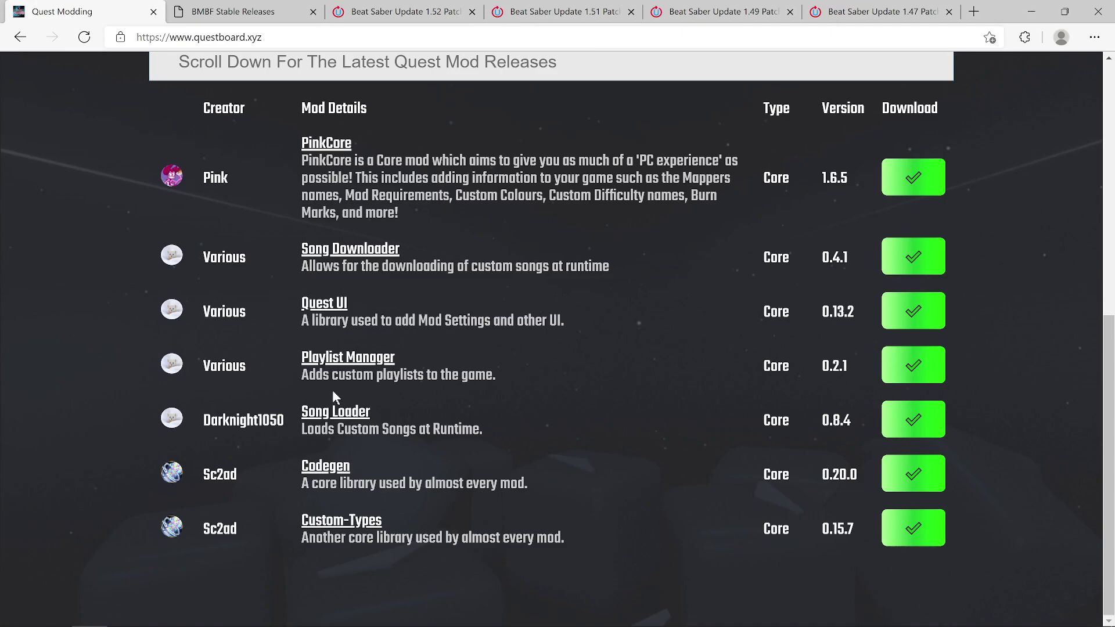
mouse_move(198, 617)
scroll(398, 314, up, 4)
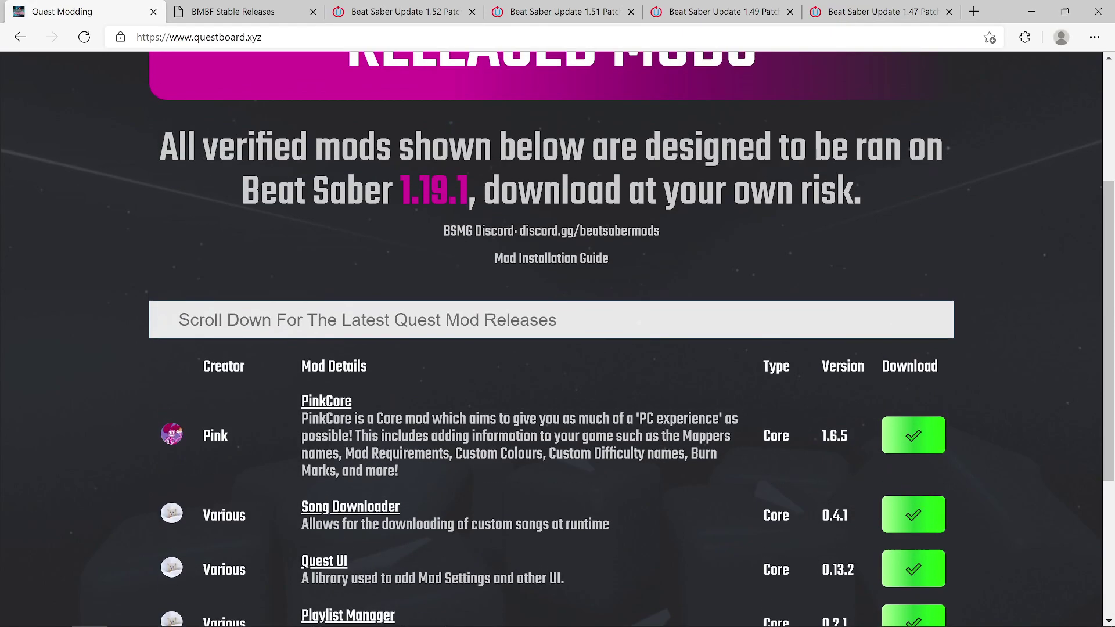
scroll(398, 314, down, 4)
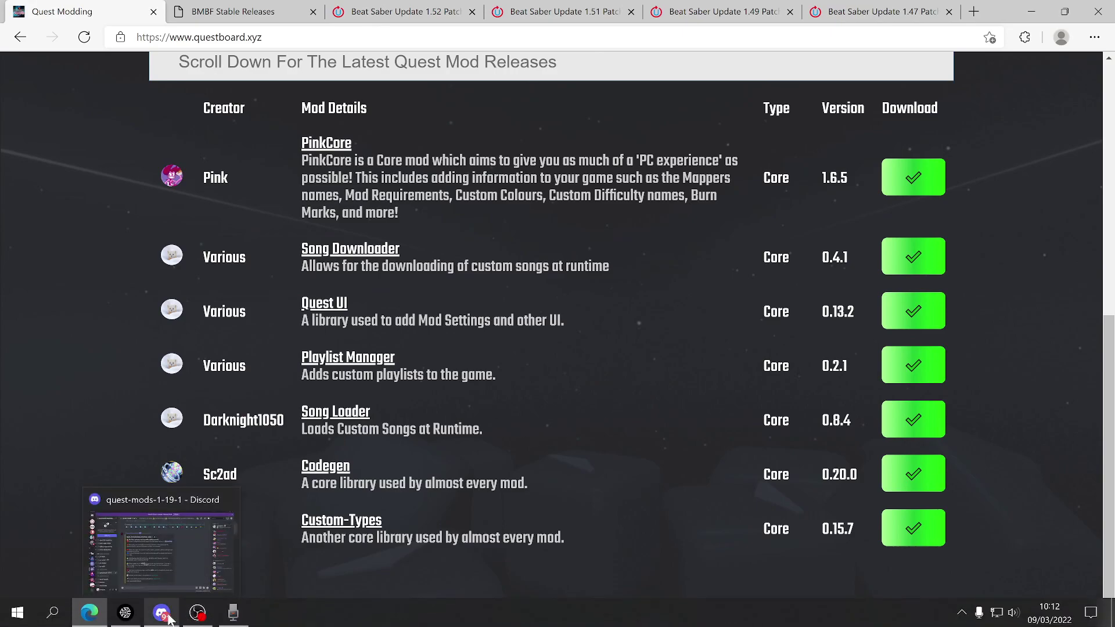
Scroll #quest-mods-1-19-1 up to its welcome post, then return to BMBF's Upload page
click(170, 620)
scroll(362, 472, up, 5)
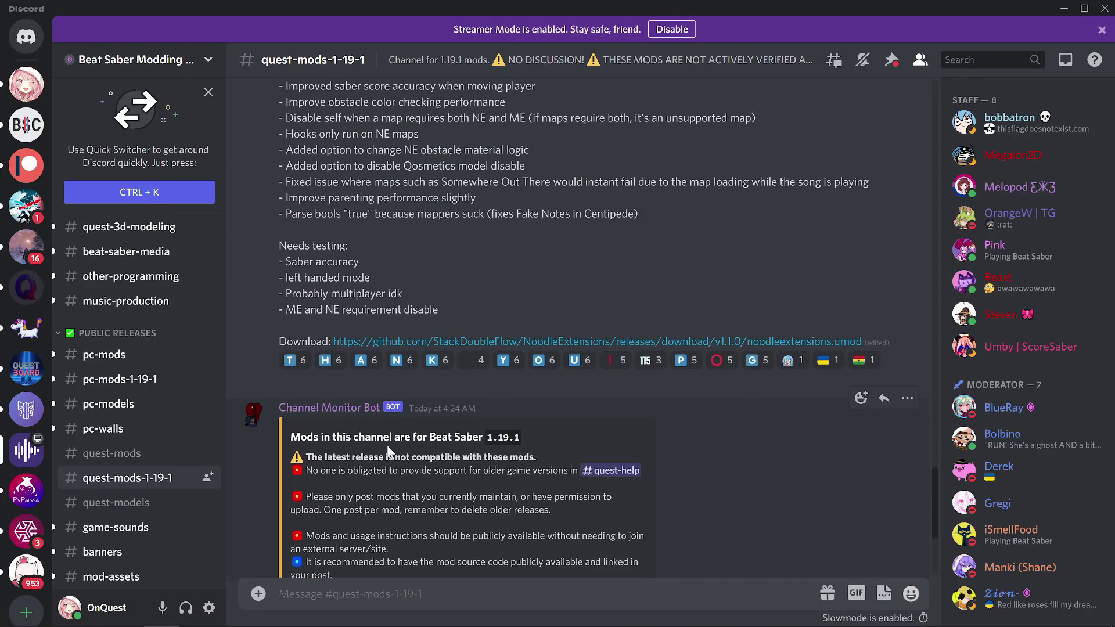
scroll(387, 447, up, 10)
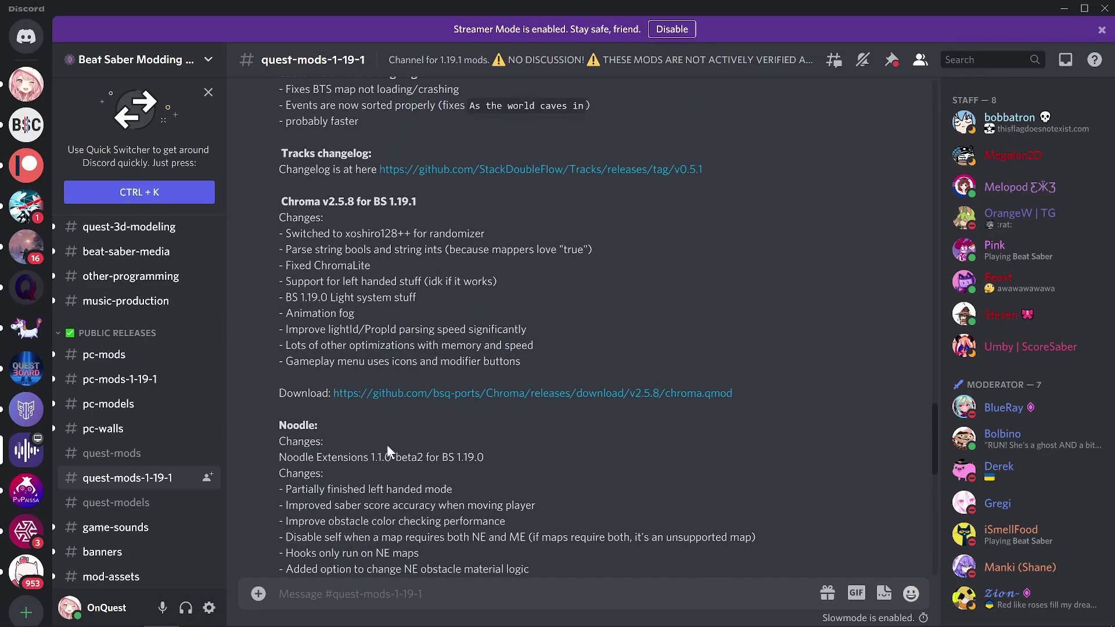
scroll(386, 444, up, 5)
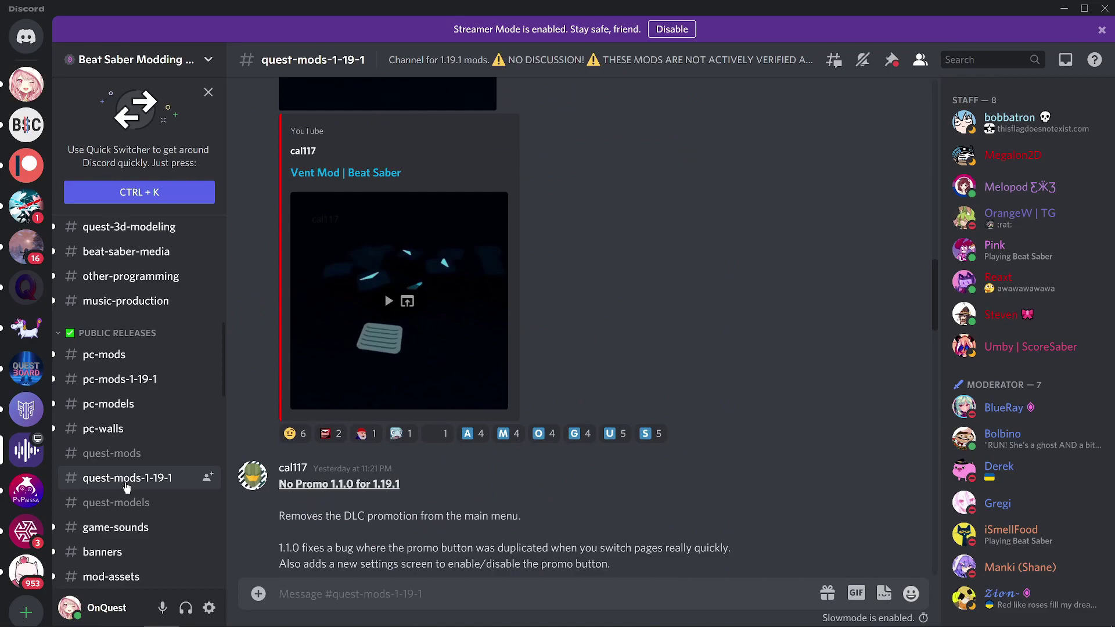
scroll(475, 430, up, 15)
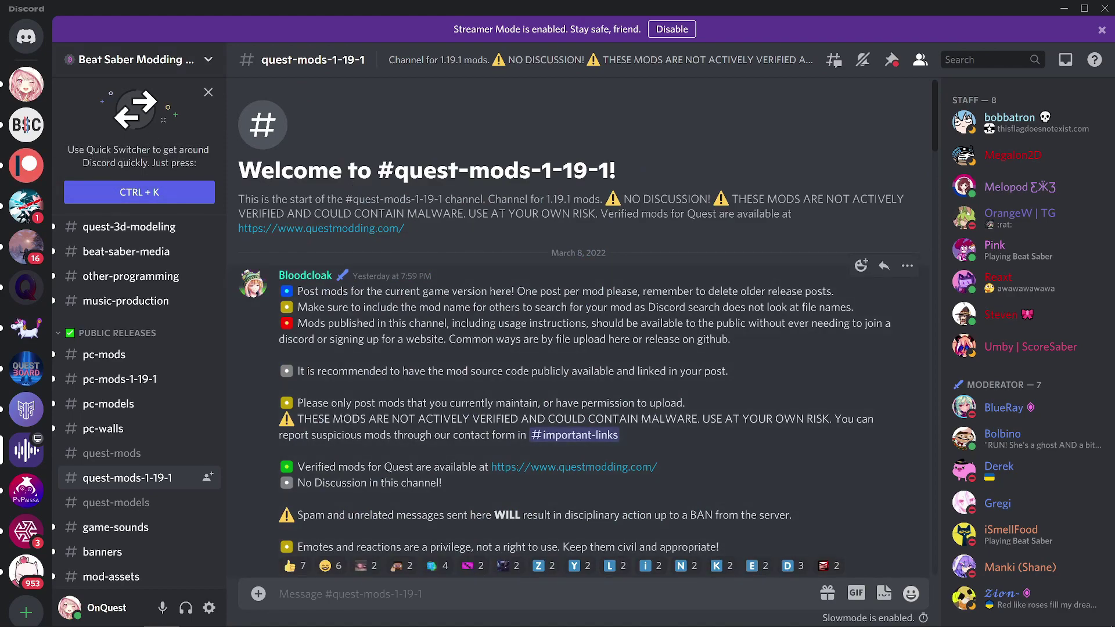
scroll(581, 325, down, 4)
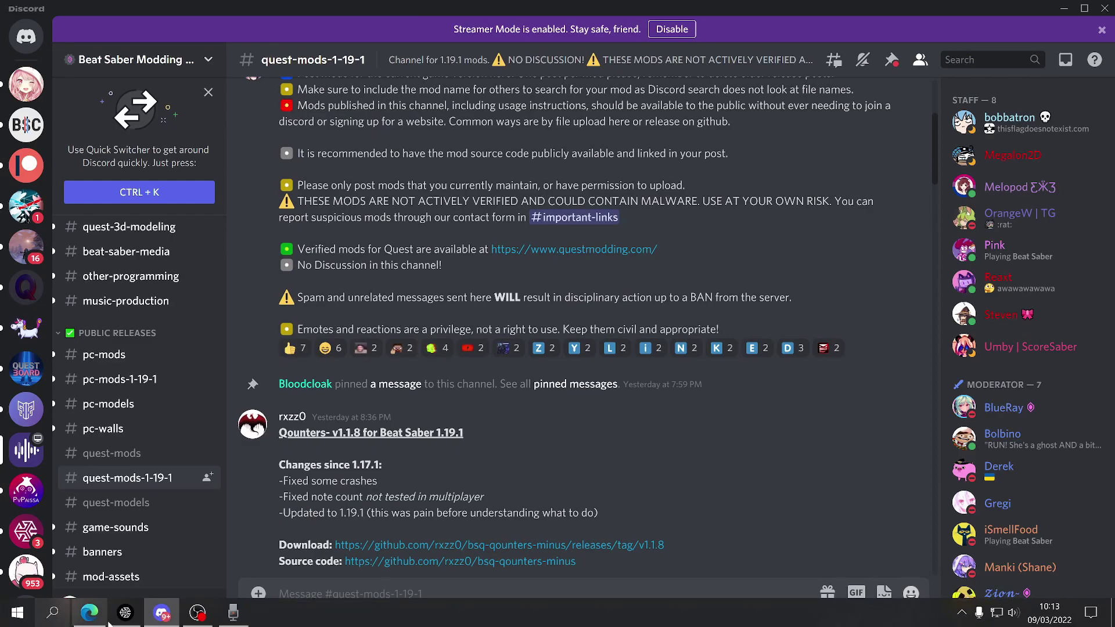
click(125, 613)
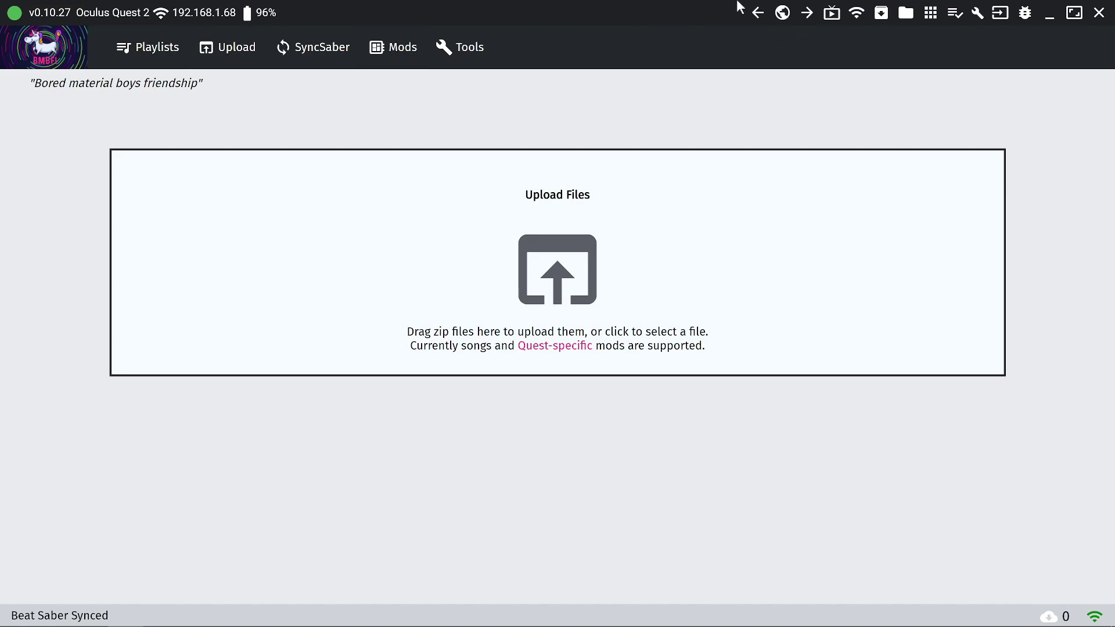
Go to the SideQuest home page and open the headset's file manager
click(782, 14)
click(755, 42)
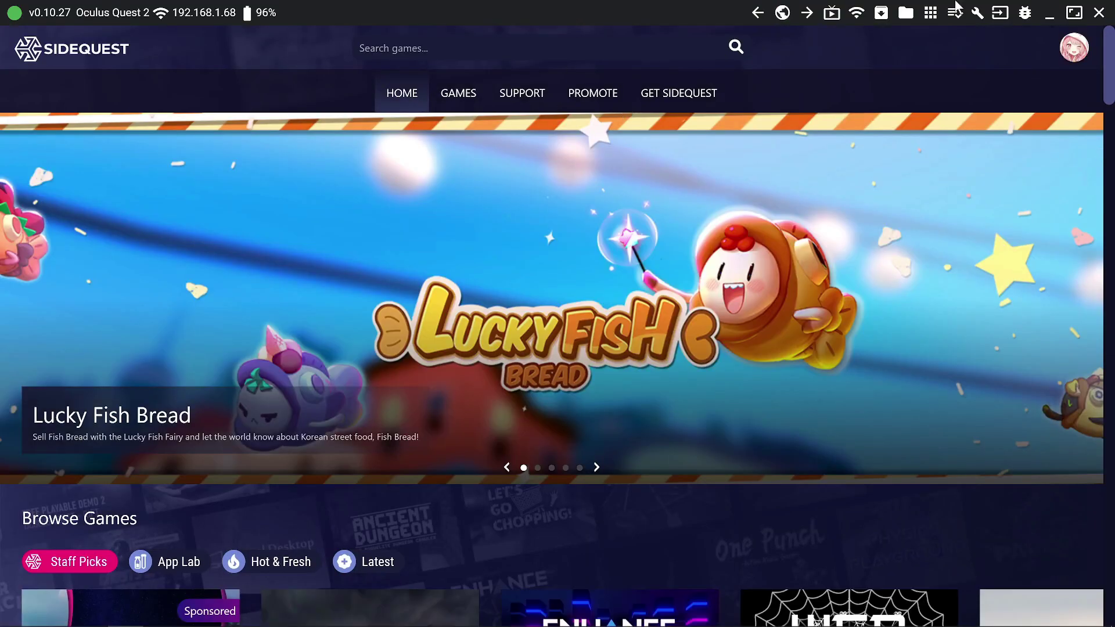
click(906, 20)
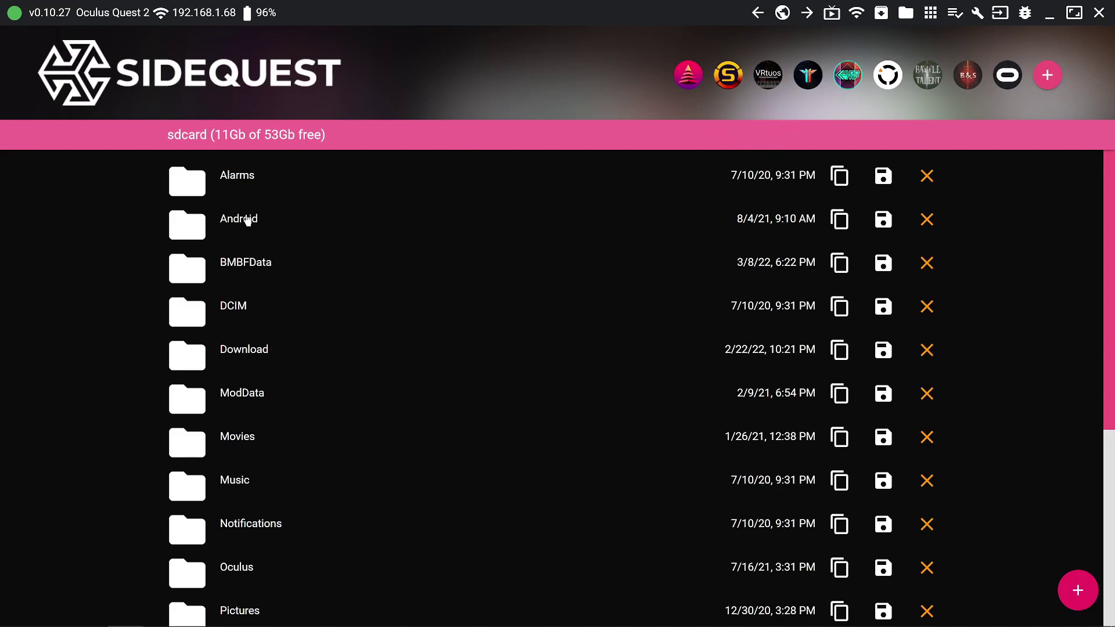
Navigate into sdcard/Android/data/com.beatgames.beatsaber/files
click(186, 233)
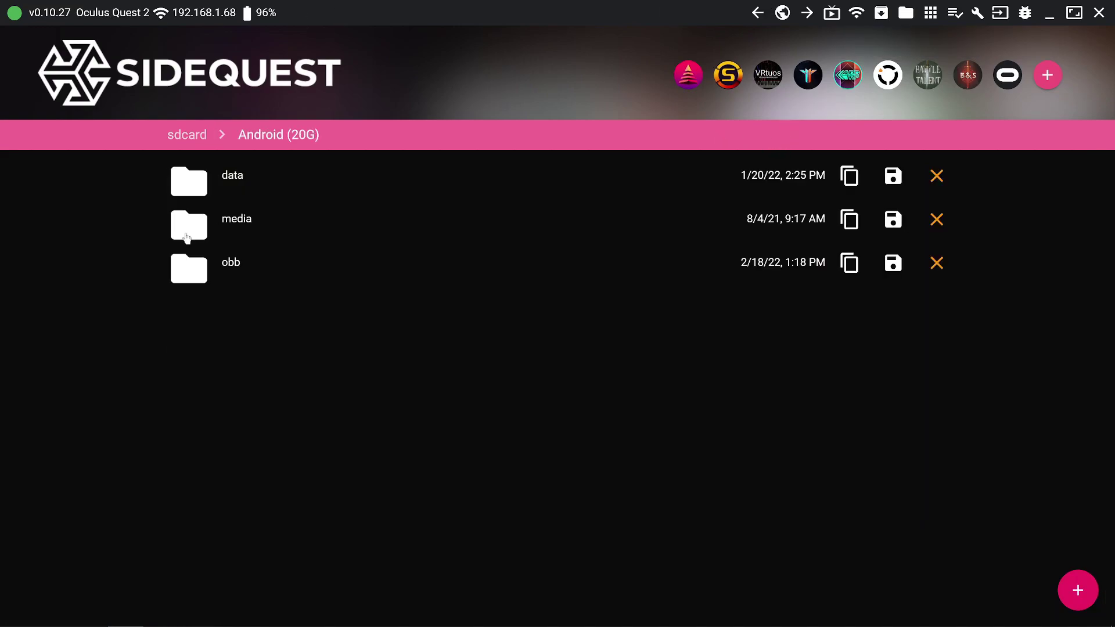
click(201, 192)
scroll(245, 315, down, 8)
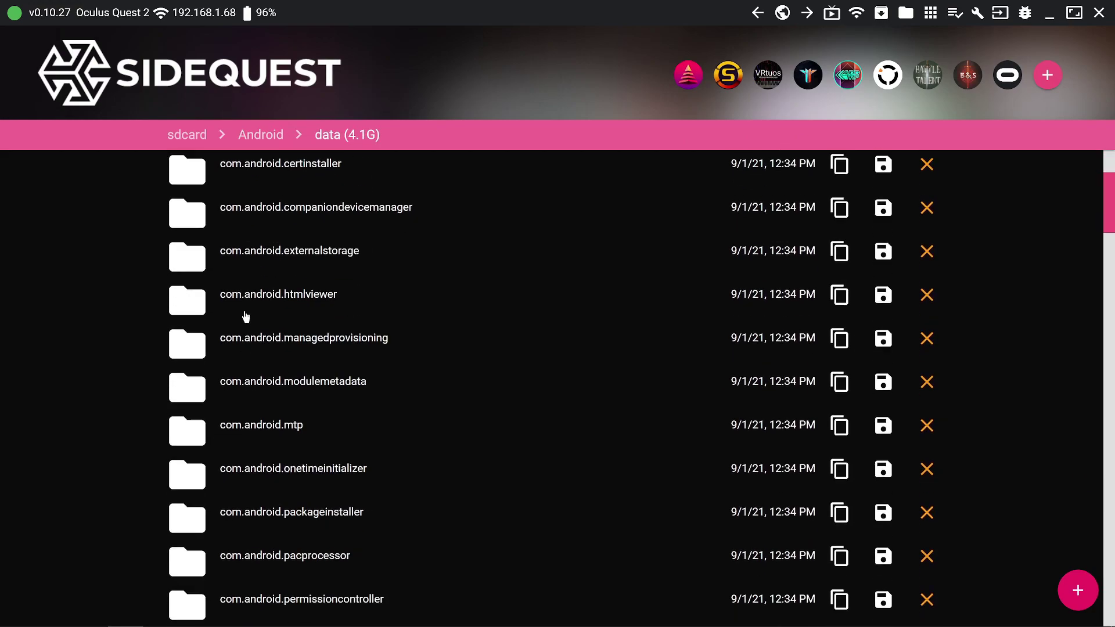
scroll(245, 316, down, 6)
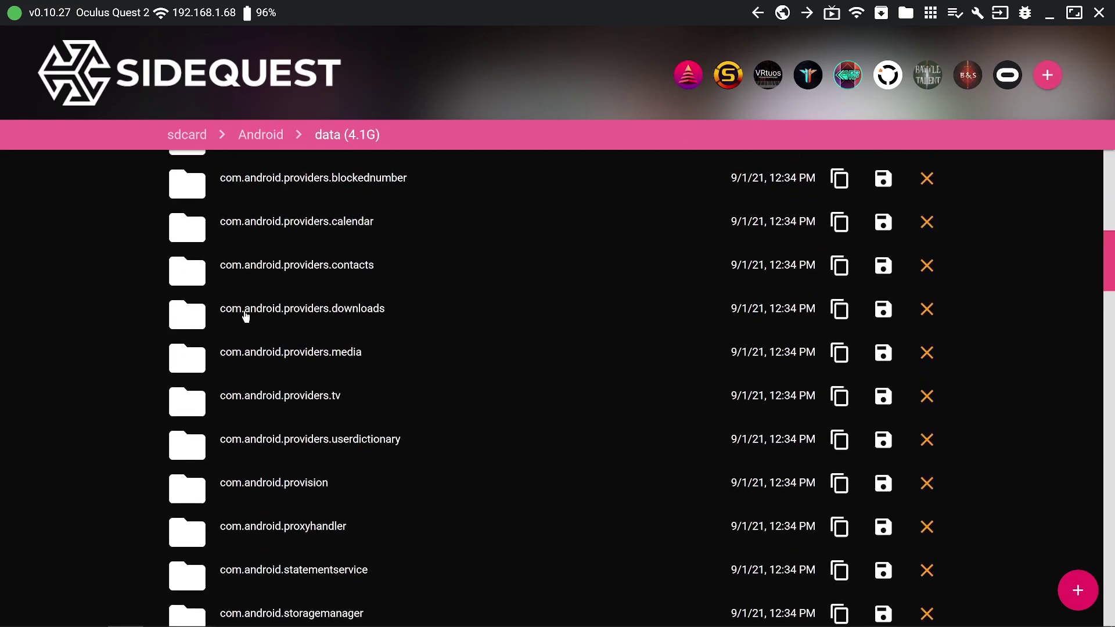
scroll(245, 316, down, 3)
scroll(245, 316, down, 1)
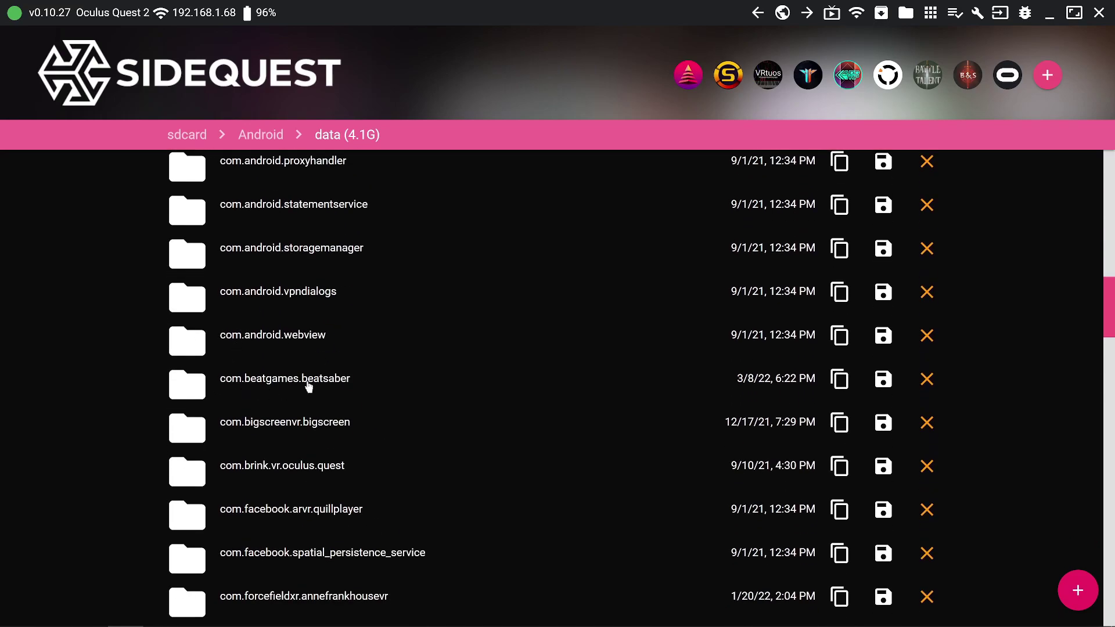
click(235, 385)
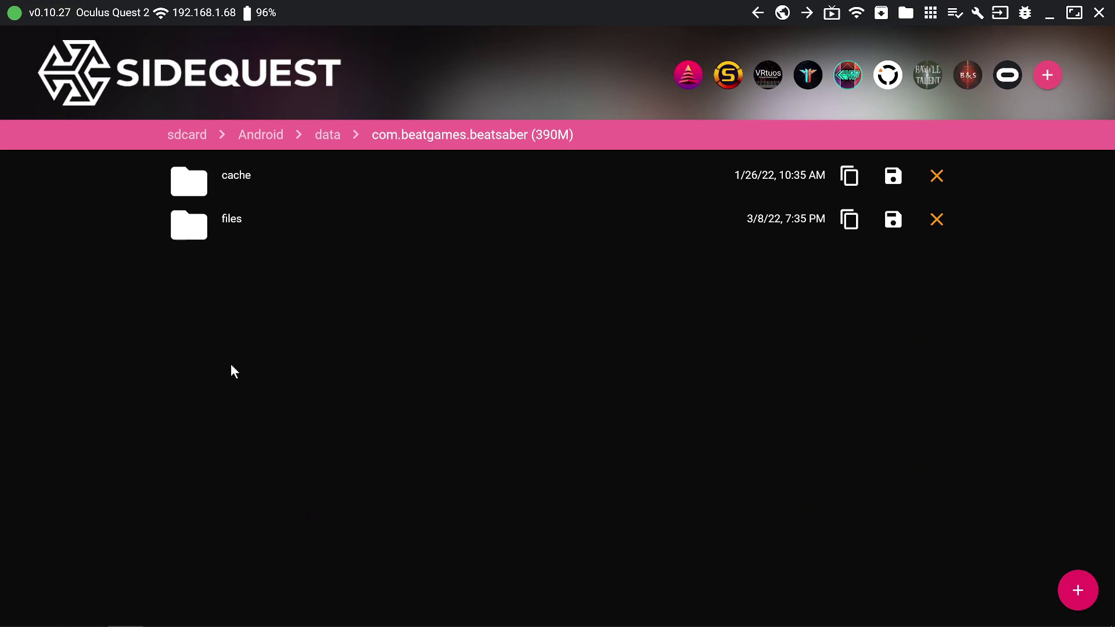
click(199, 235)
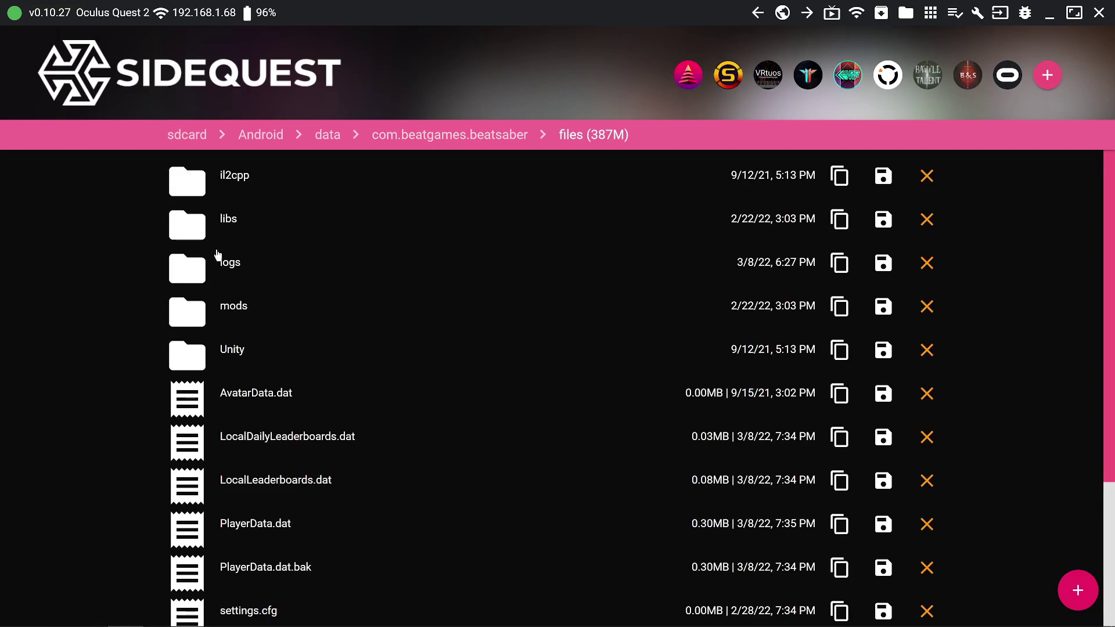
Save AvatarData.dat from the headset into the PC's Downloads folder
scroll(279, 319, down, 3)
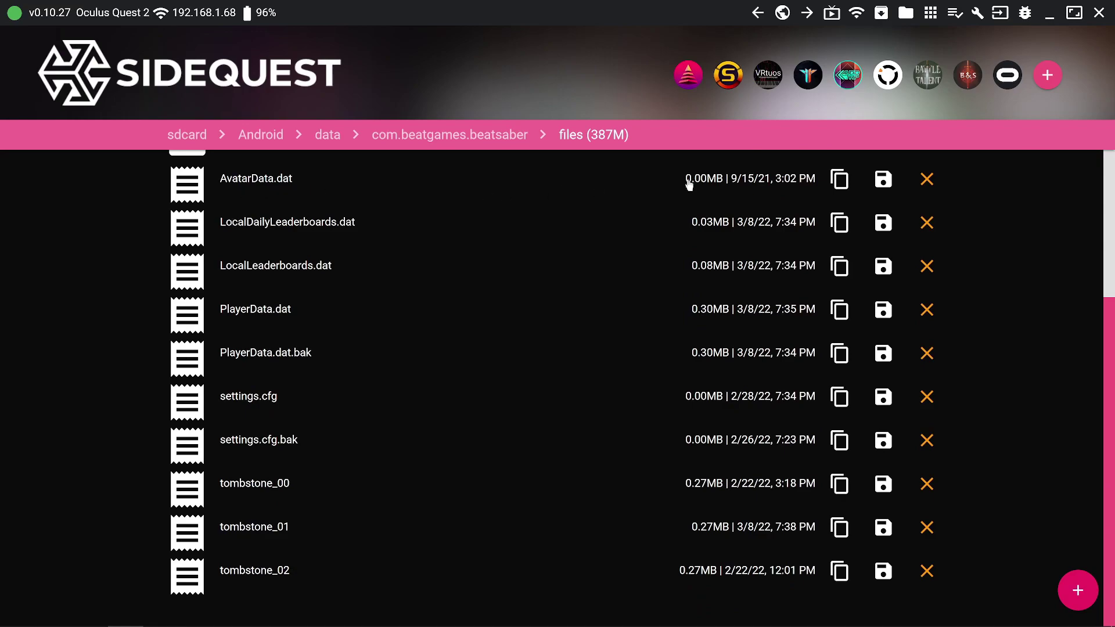
click(883, 181)
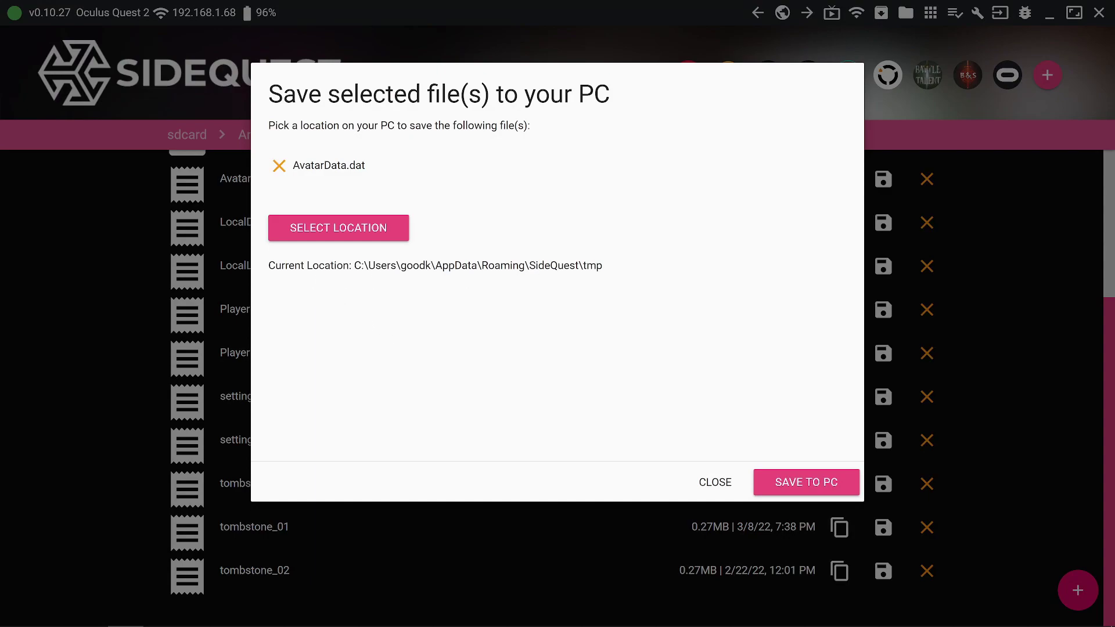
click(347, 232)
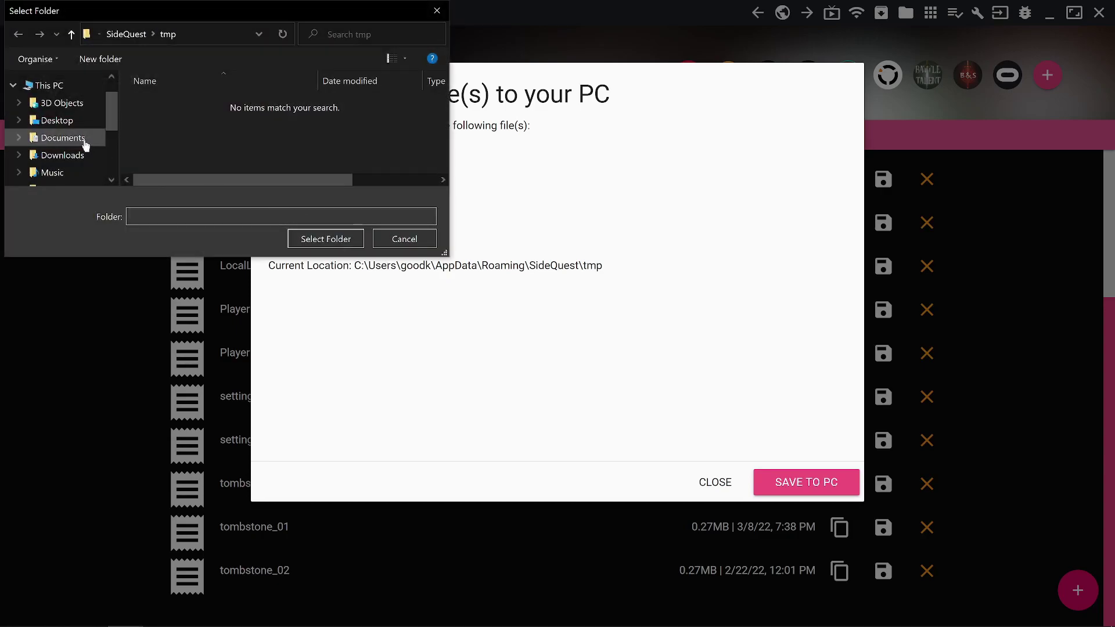
click(66, 154)
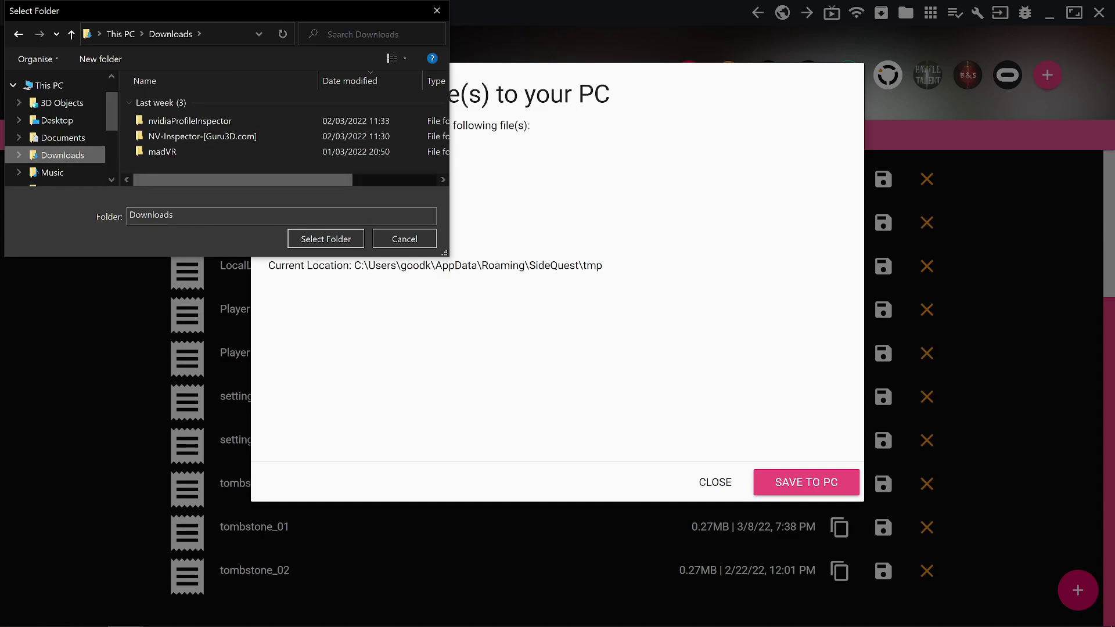
click(326, 237)
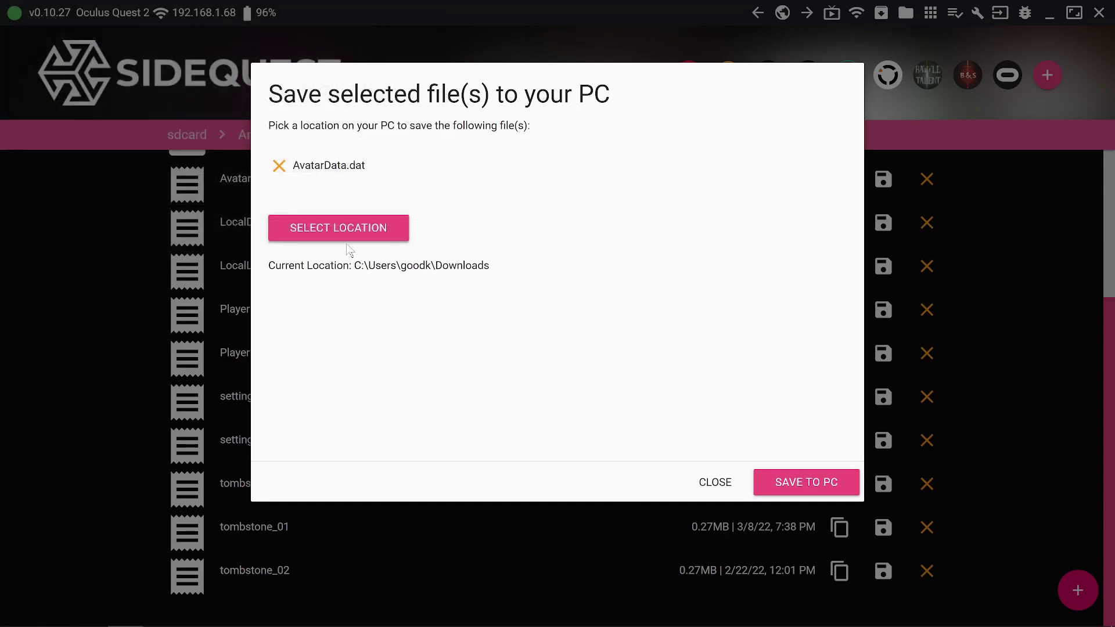
click(785, 486)
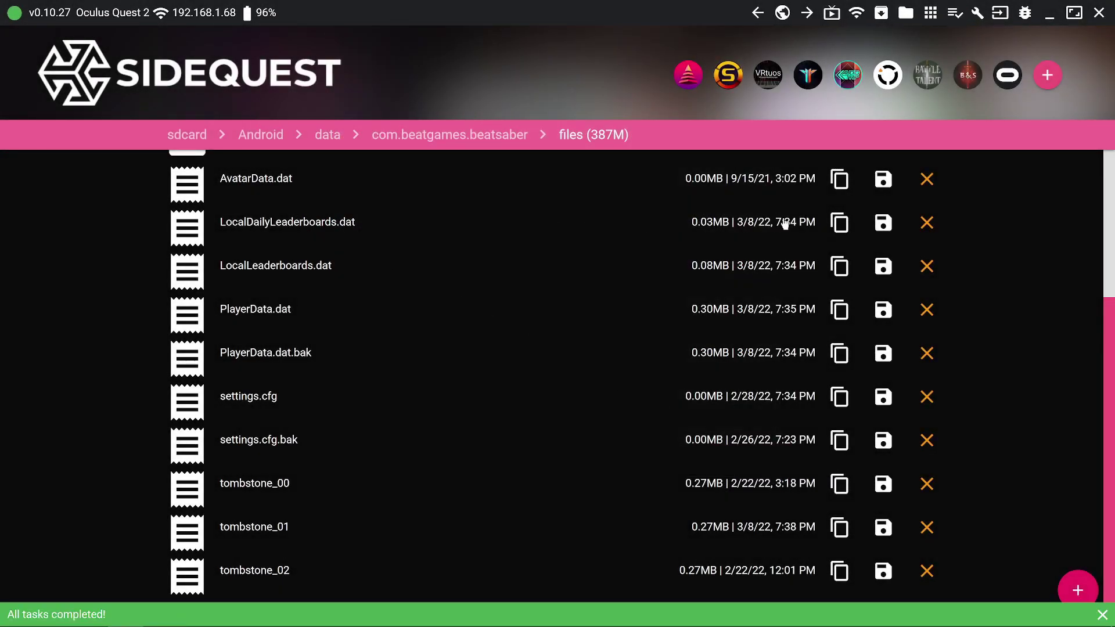
Save LocalDailyLeaderboards.dat, LocalLeaderboards.dat, PlayerData.dat and settings.cfg to Downloads
click(883, 230)
click(815, 488)
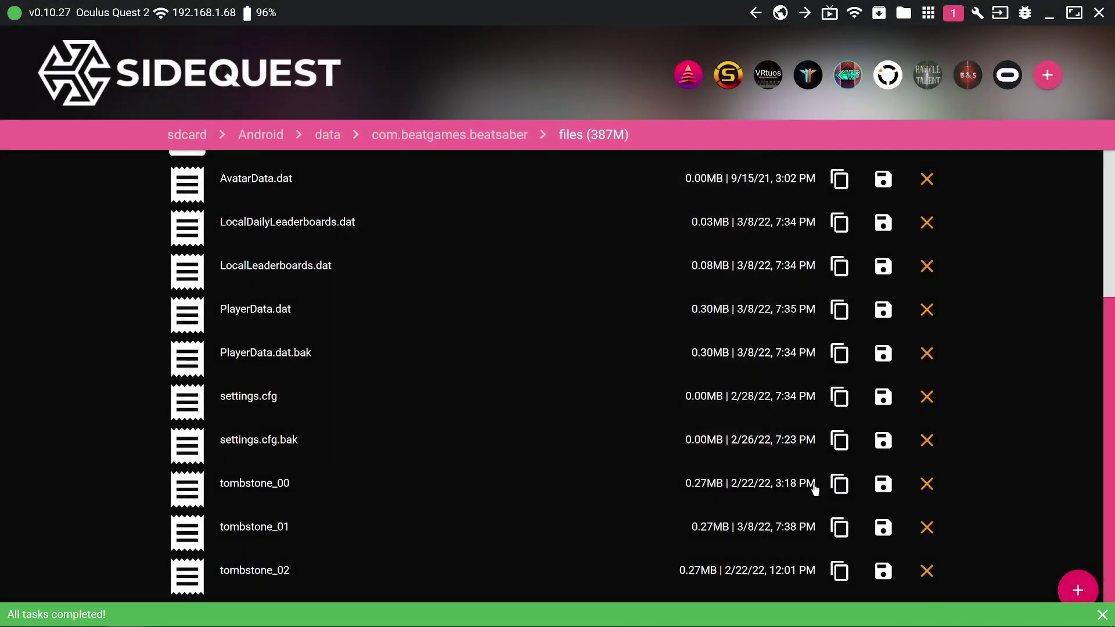
click(884, 273)
click(814, 488)
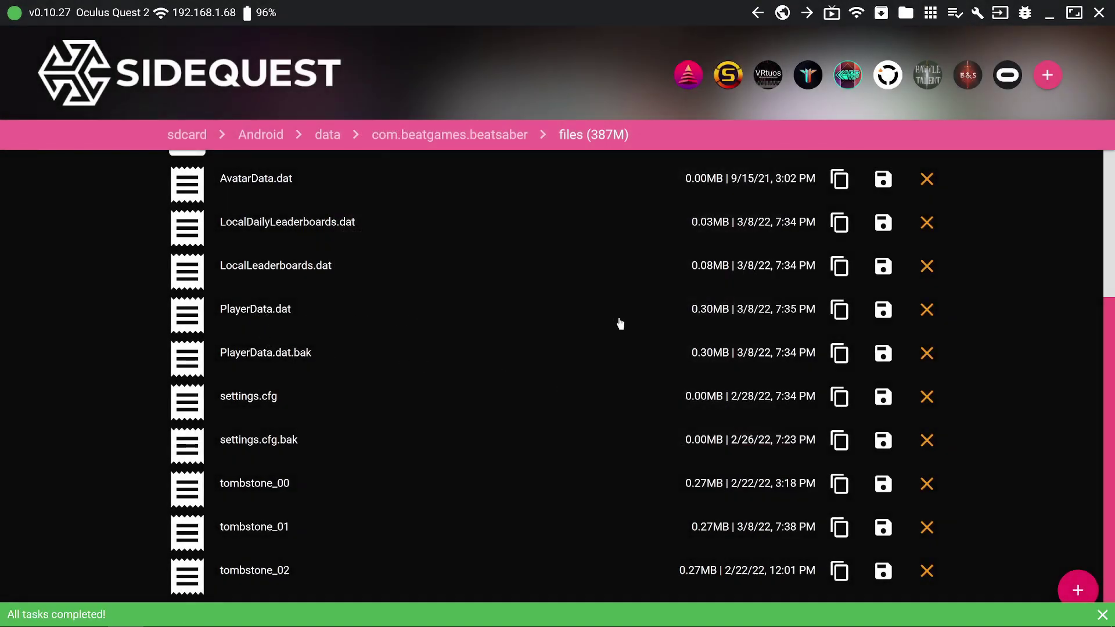
click(883, 311)
click(763, 489)
click(883, 401)
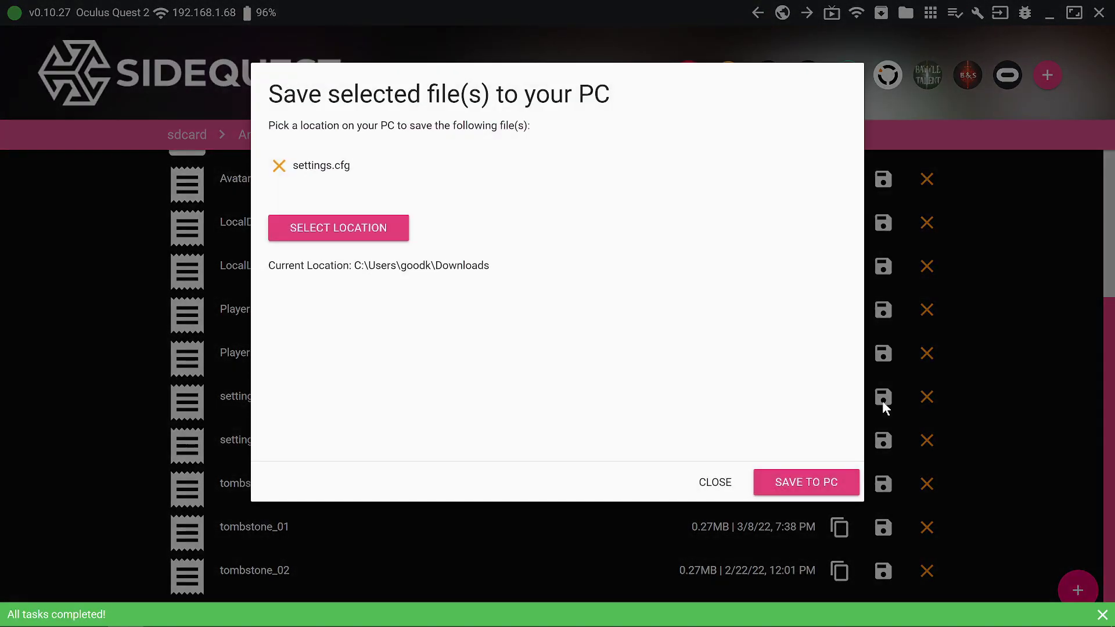
click(801, 487)
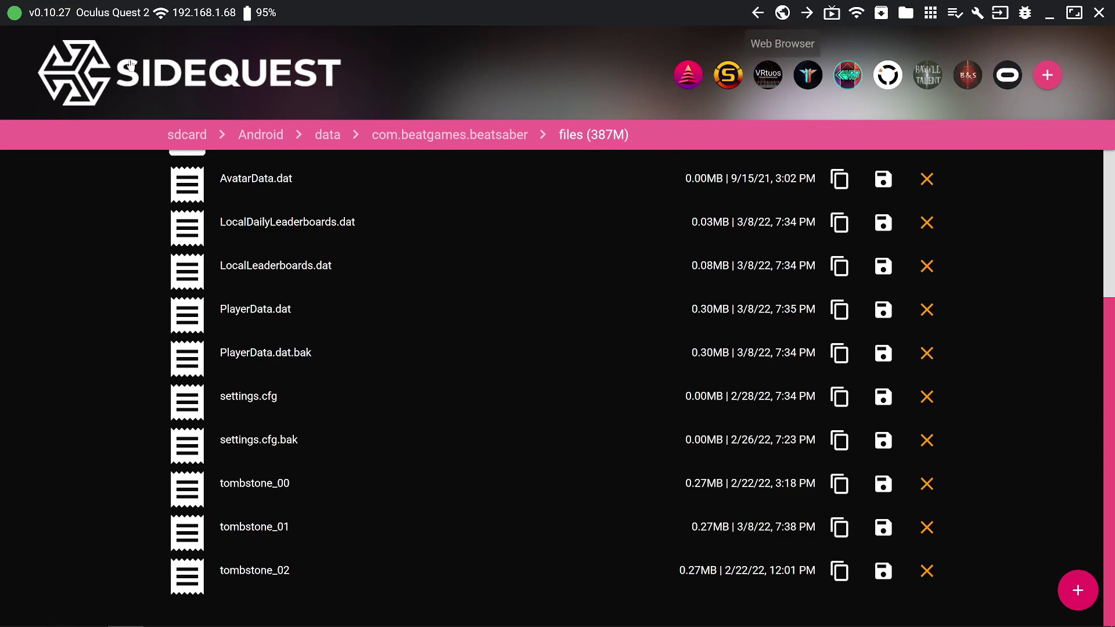
Open the SideQuest store home page, then bring Edge back to the front
click(782, 13)
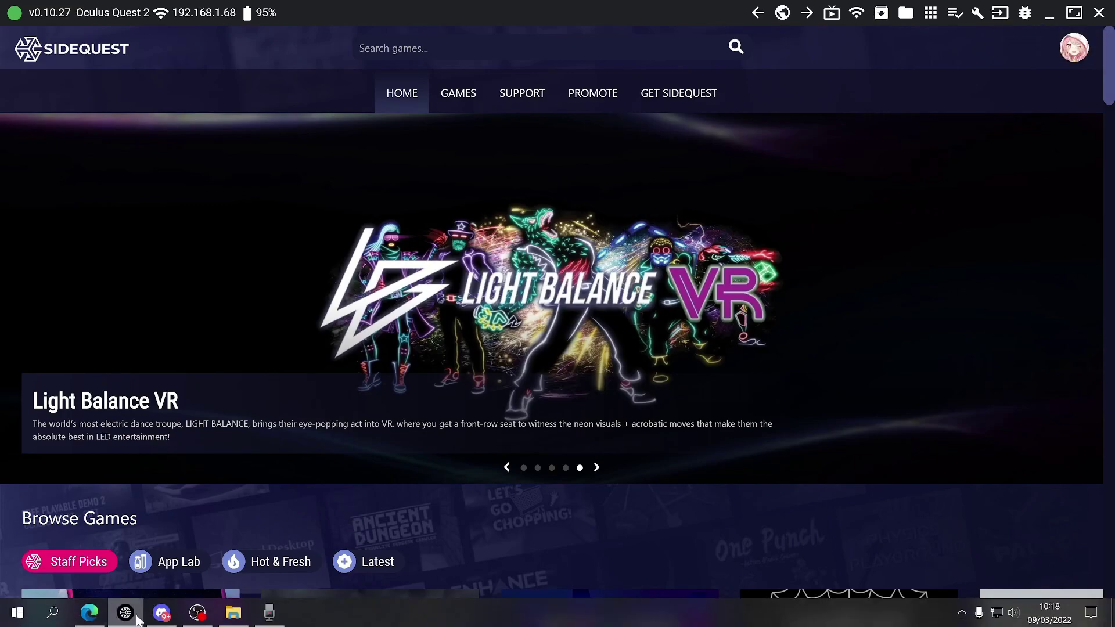
click(110, 620)
click(125, 612)
click(89, 612)
On BMBF Stable Releases, find v1.15.0's 82.93 MB com.weloveoculus.BMBF.apk asset
click(220, 7)
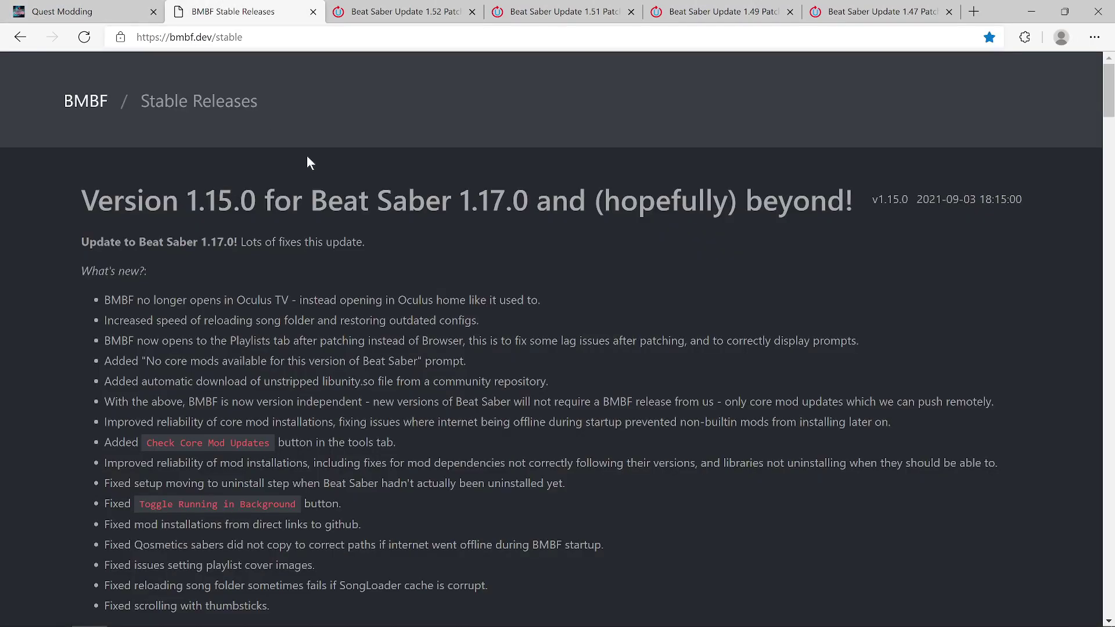
scroll(328, 177, down, 8)
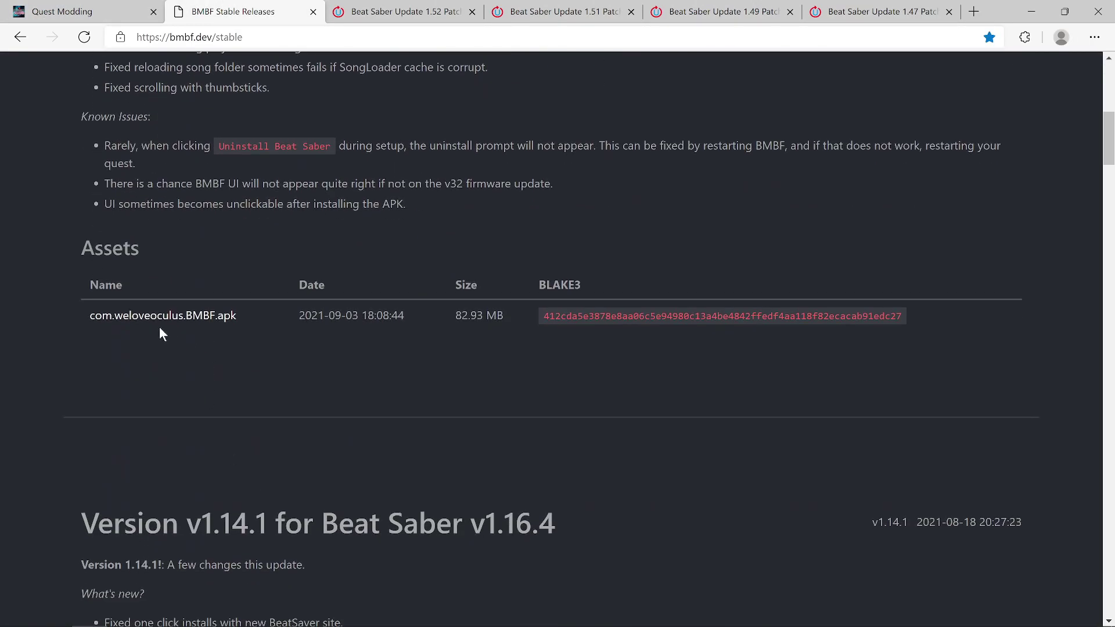
scroll(161, 334, up, 8)
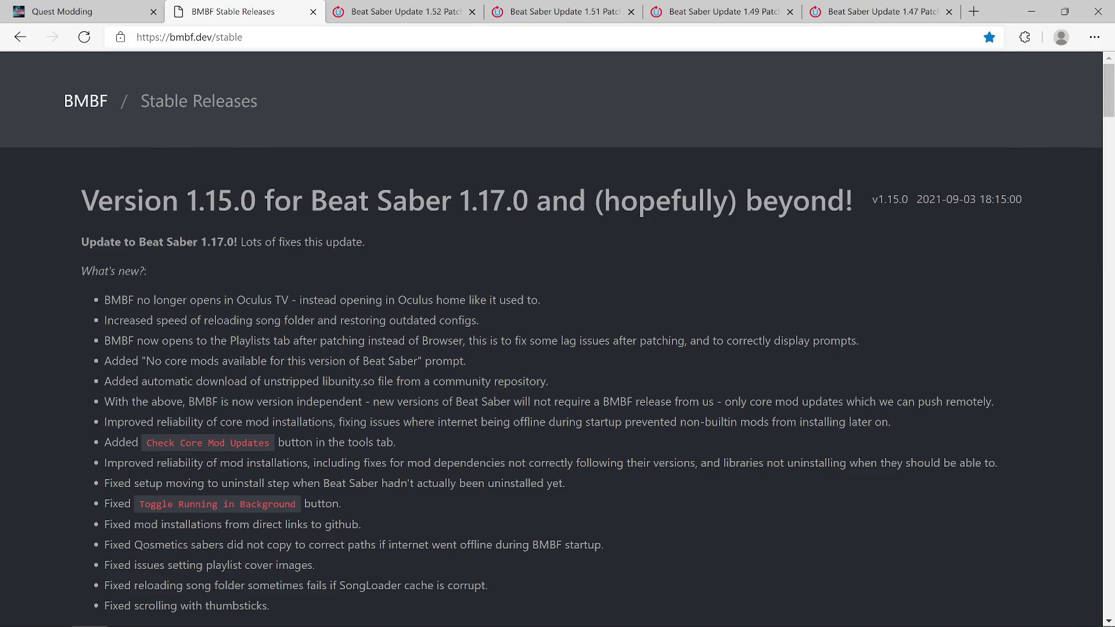
scroll(256, 504, down, 4)
scroll(257, 504, down, 3)
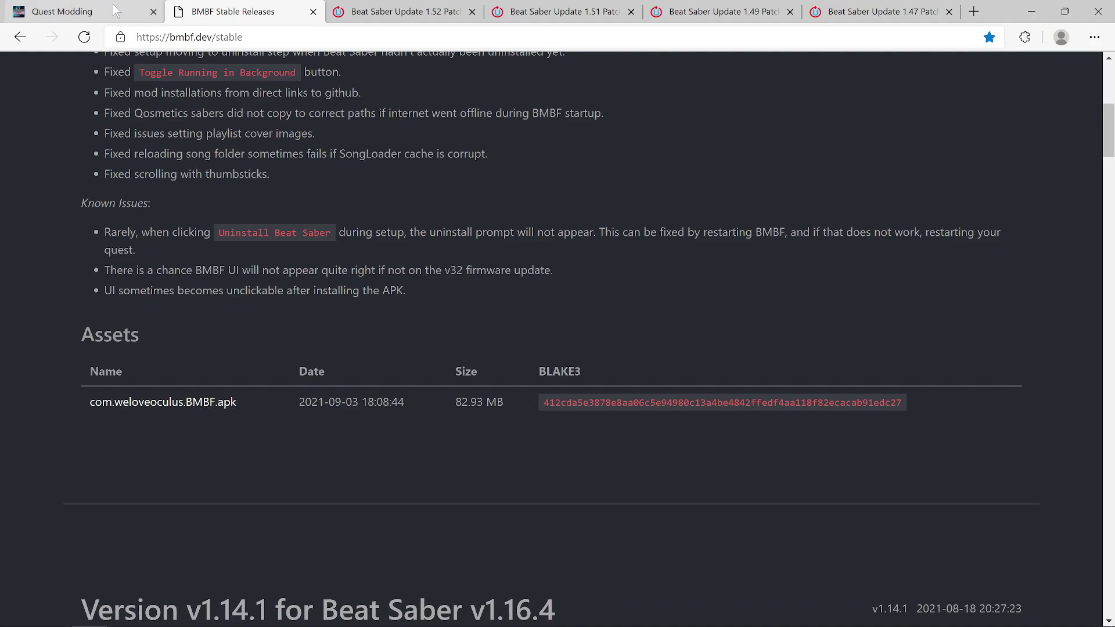
mouse_move(174, 620)
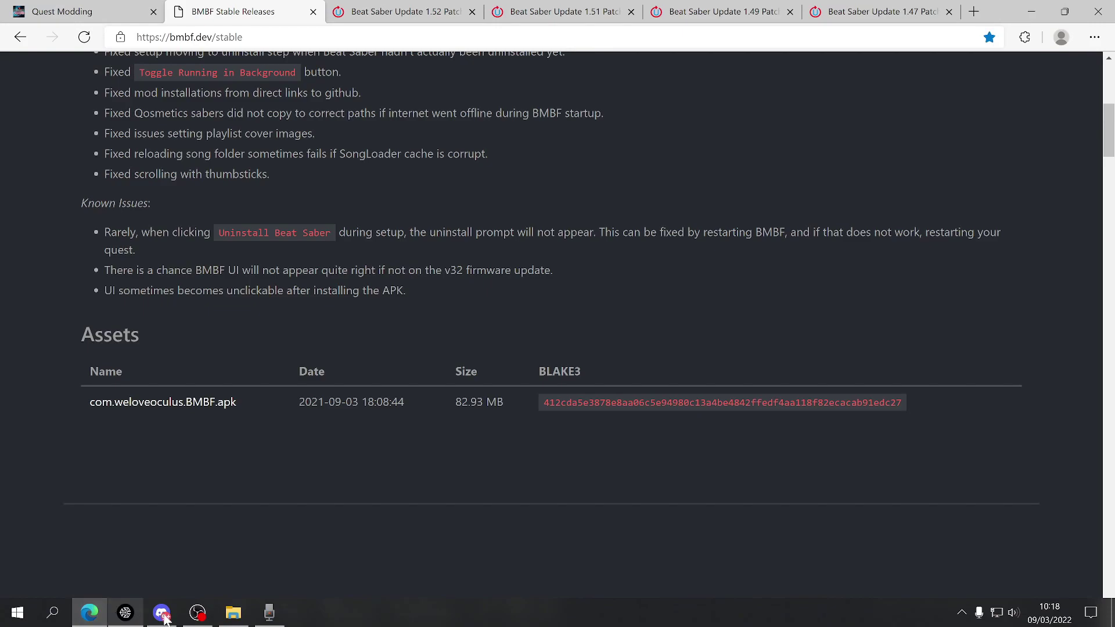
Bring SideQuest back in front, on its store home page connected to the Oculus Quest 2
mouse_move(126, 612)
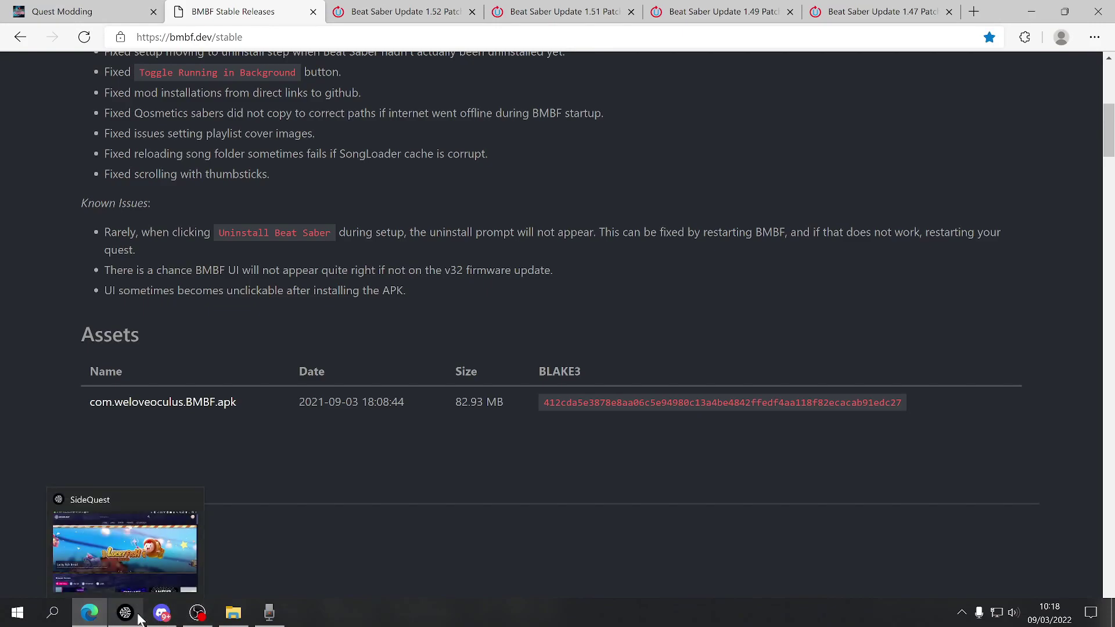
click(149, 590)
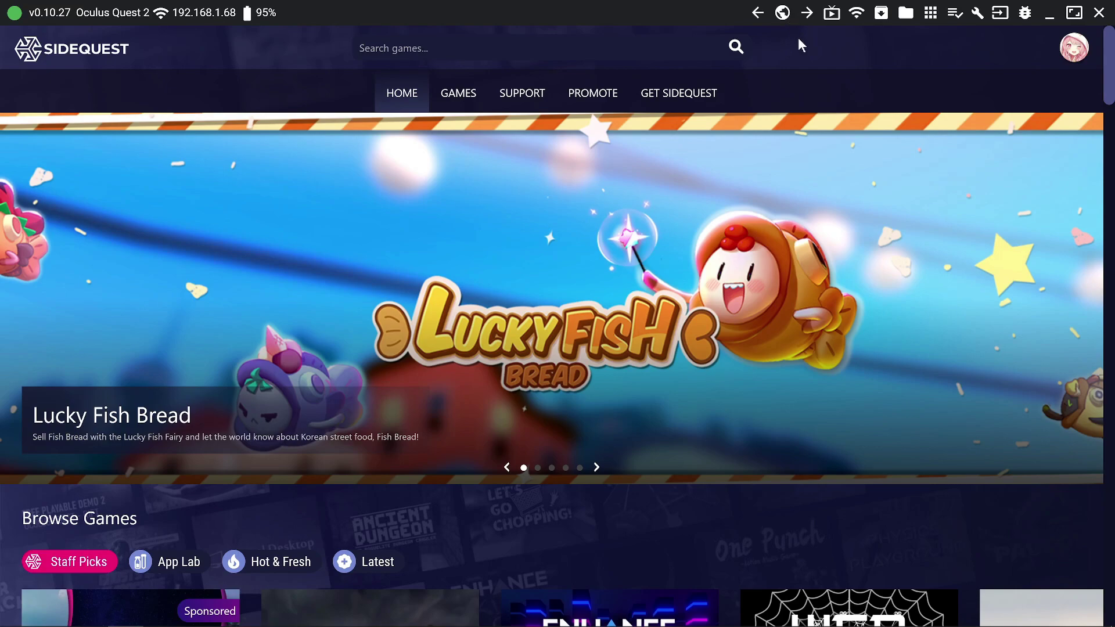
Check the installed Beat Saber and BMBF versions in App Settings, then minimise SideQuest
click(931, 12)
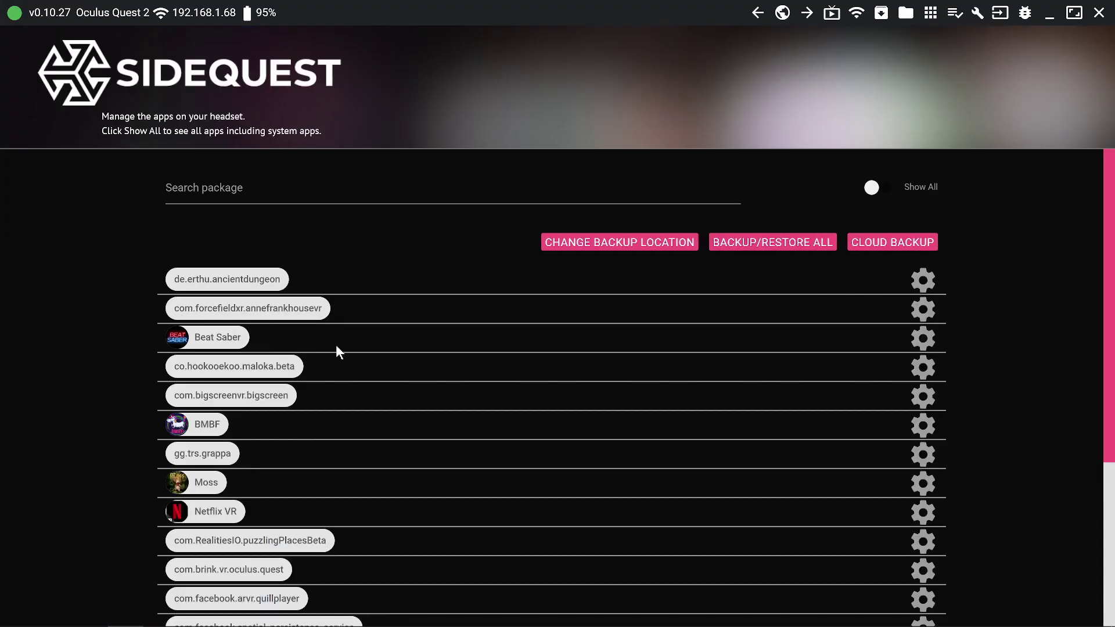
click(924, 339)
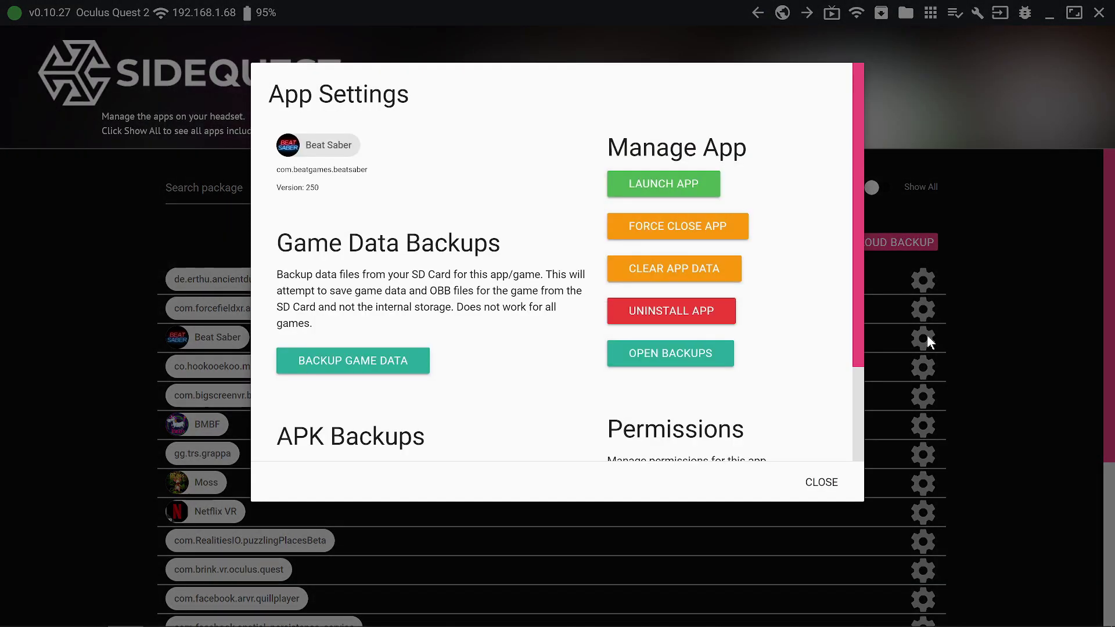
click(1008, 316)
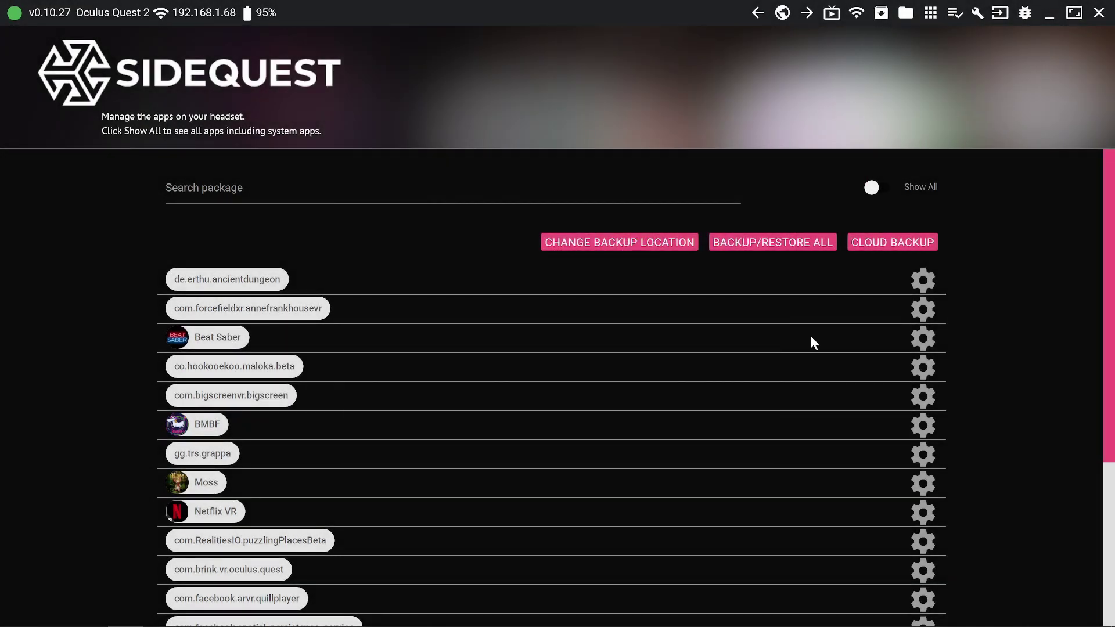
click(919, 428)
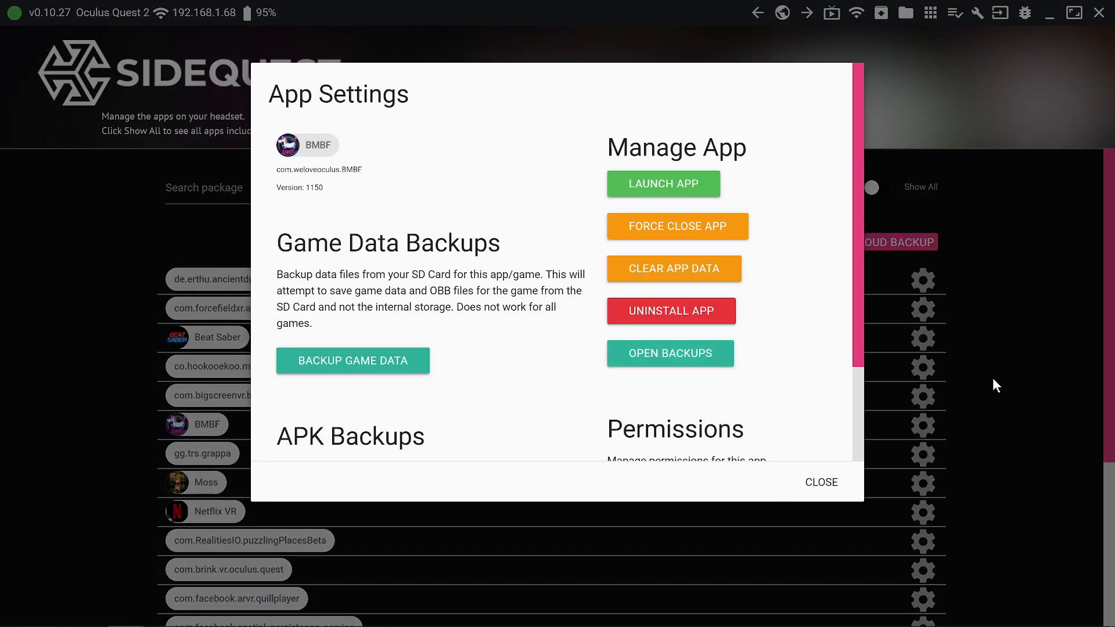
click(994, 379)
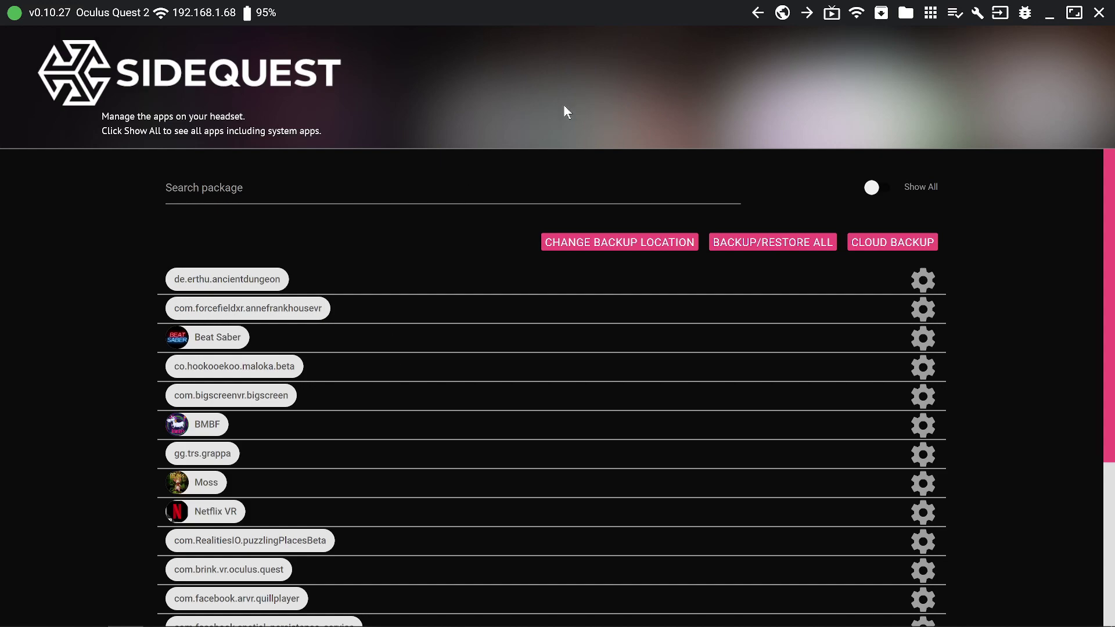
click(1050, 18)
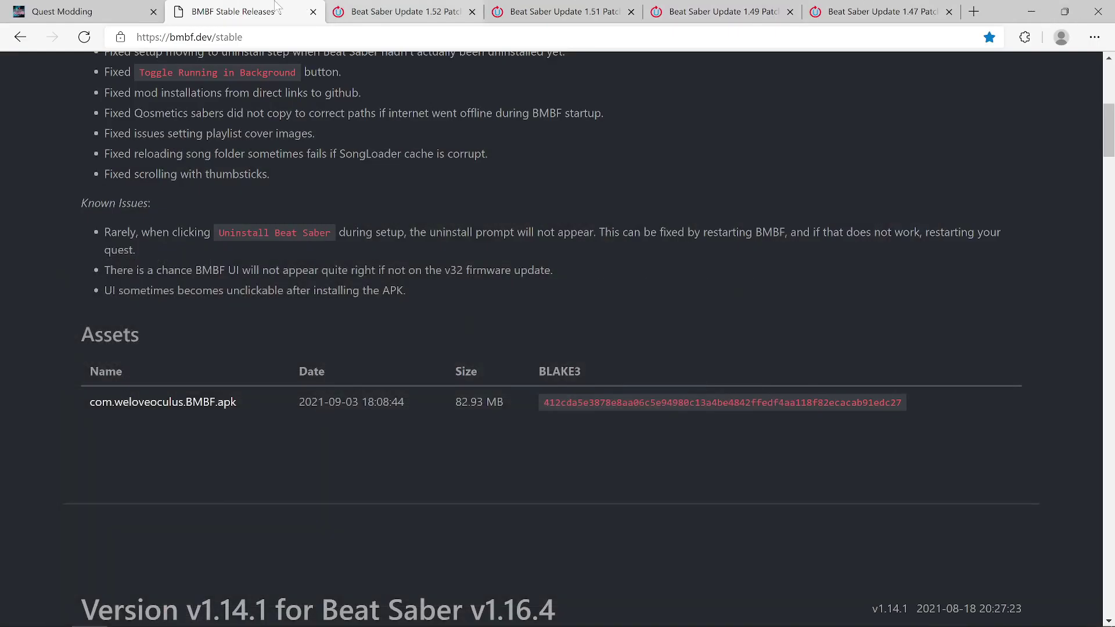
scroll(269, 182, up, 7)
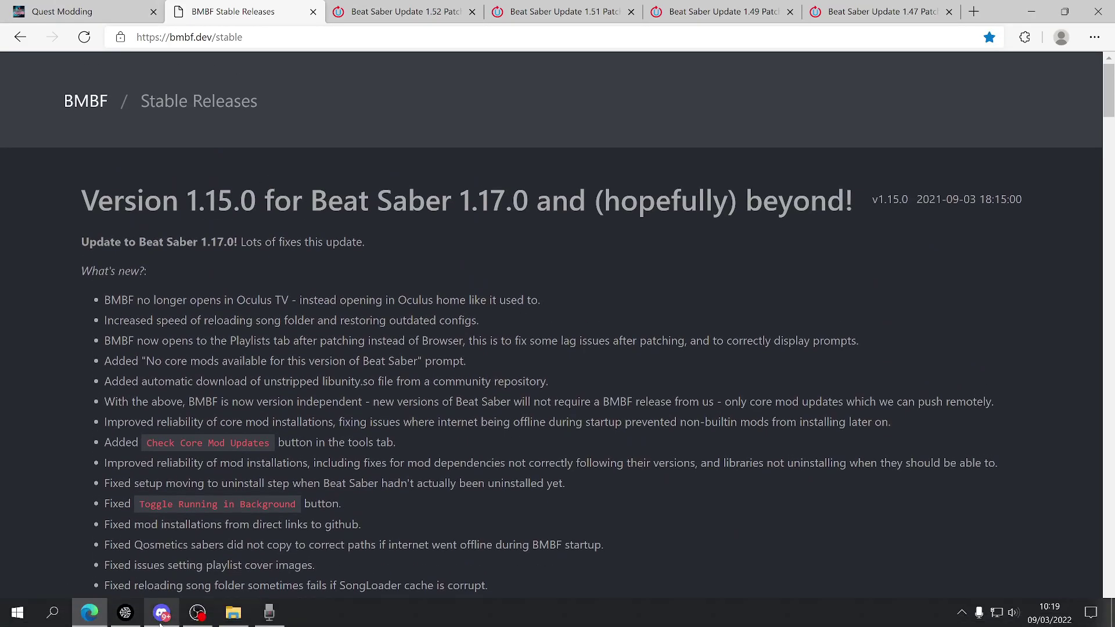
Bring Discord forward and decline switching to the new audio device
click(154, 623)
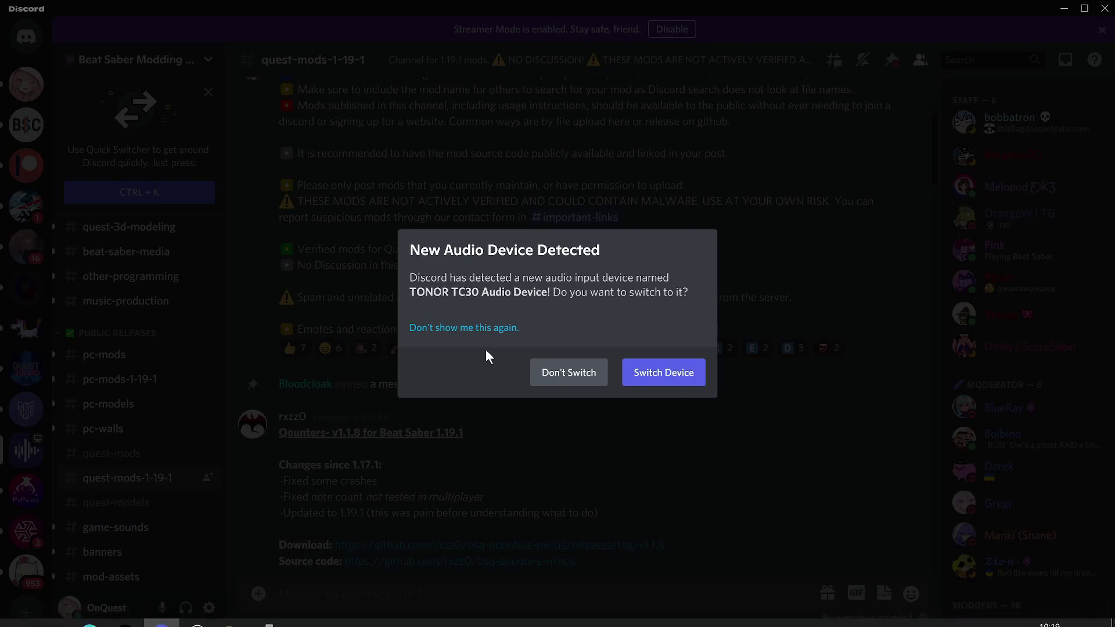
click(581, 380)
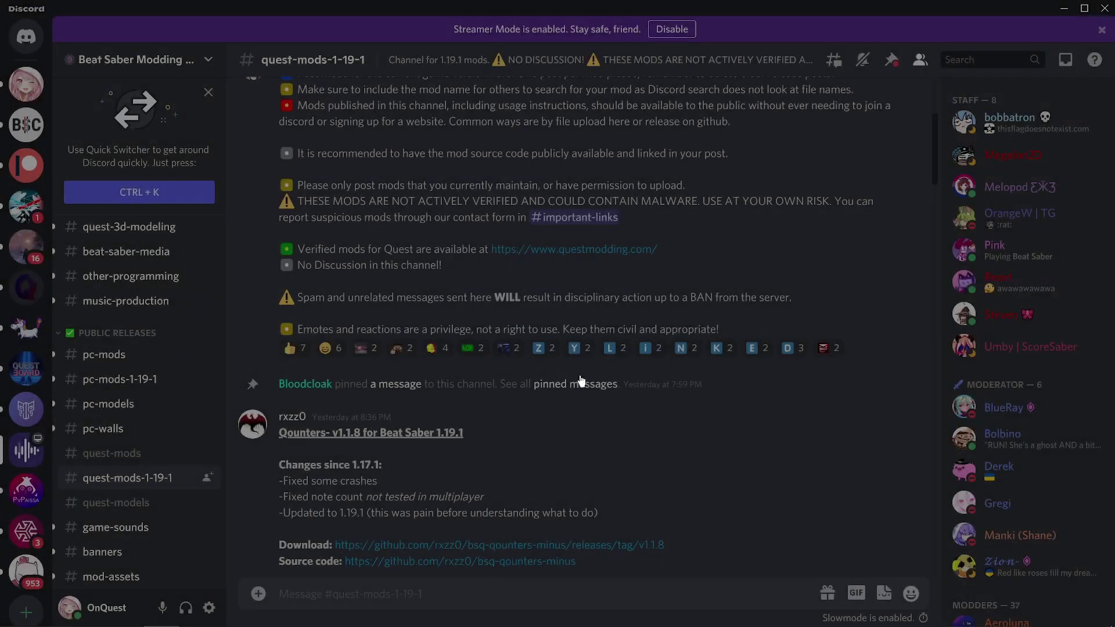
scroll(360, 348, up, 4)
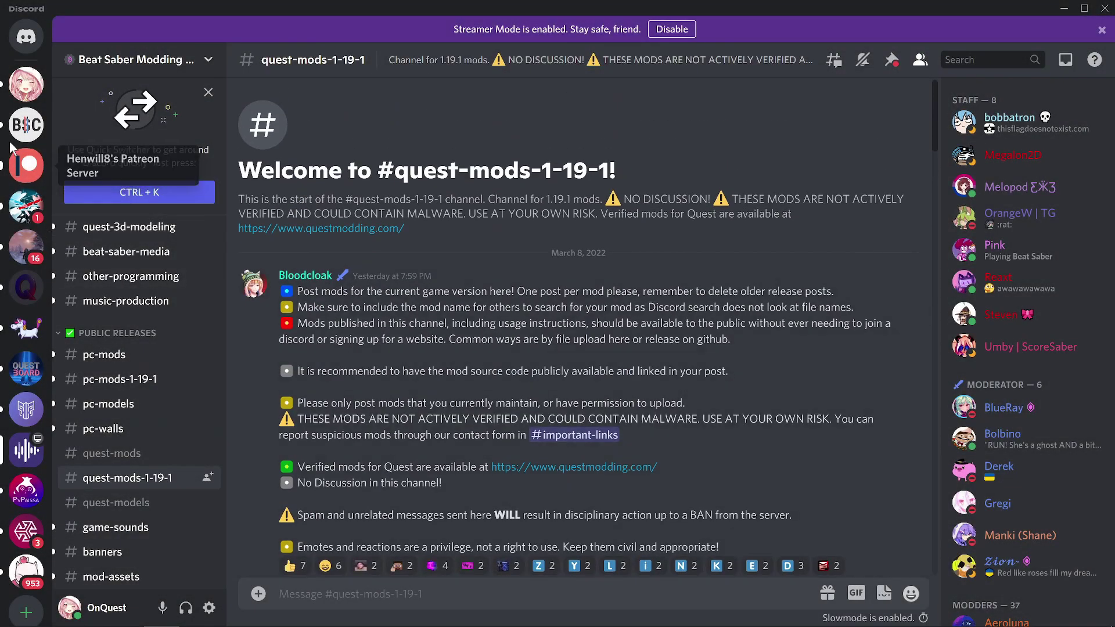
Go to #general on the BMBF Testing Discord, where 1.19.1 is reported moddable
click(26, 328)
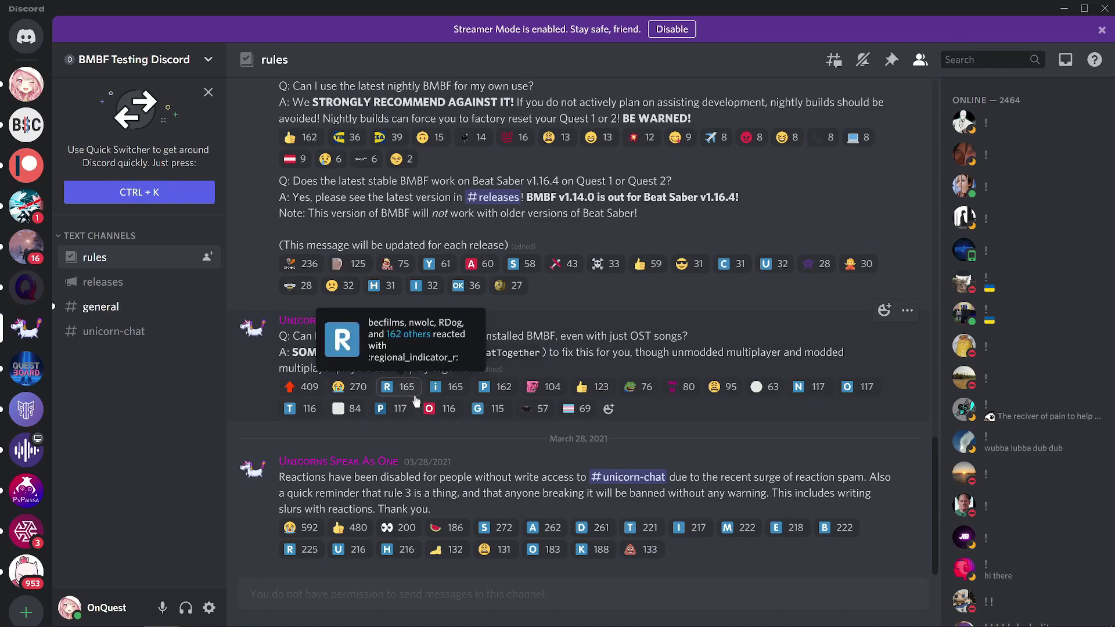
click(114, 331)
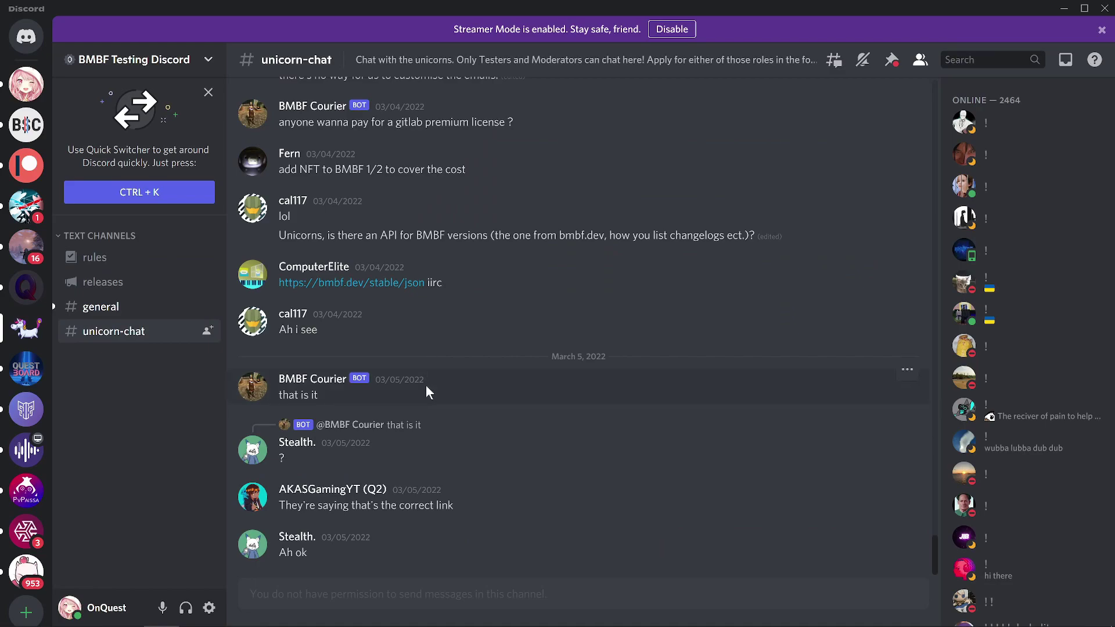
scroll(427, 393, up, 3)
scroll(427, 393, up, 3)
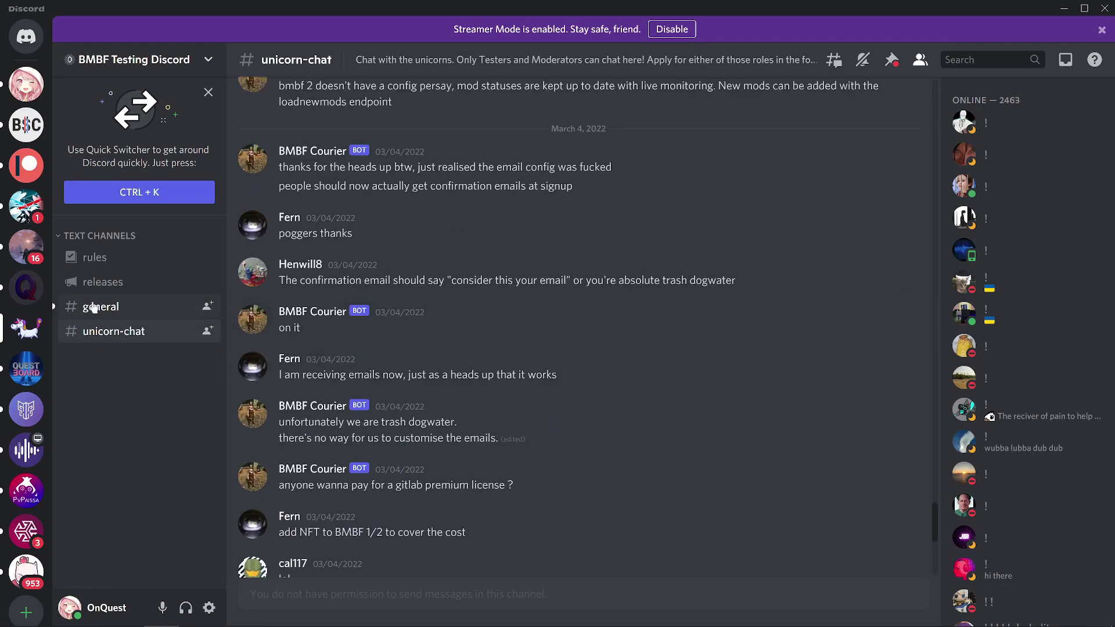
click(94, 307)
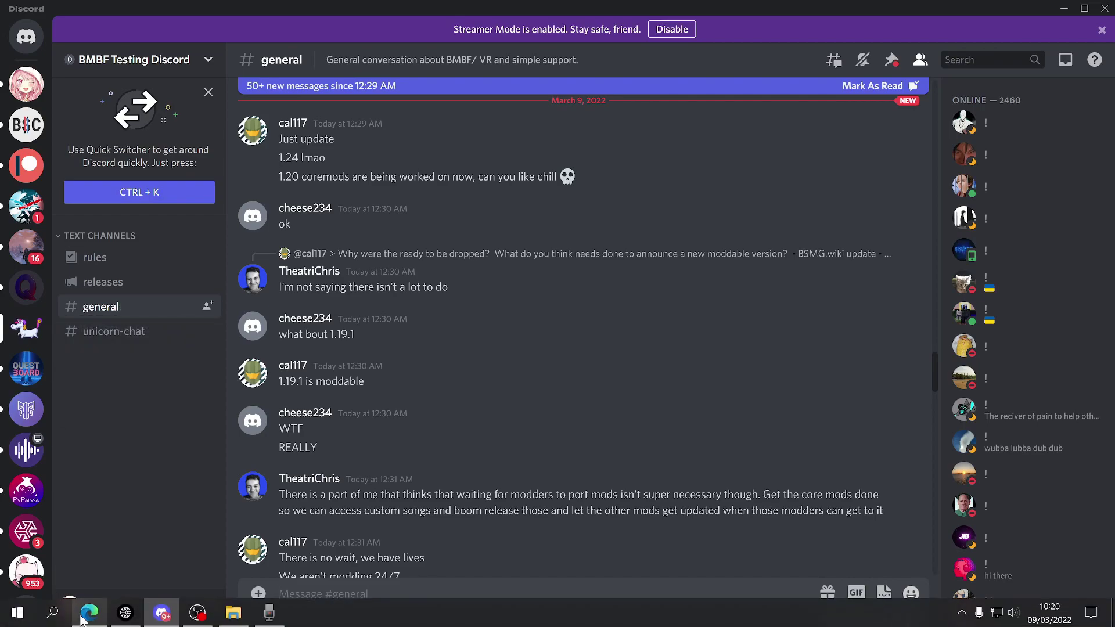
Scroll through QuestBoard's verified Beat Saber 1.19.1 mods, then go to the patch notes tab
click(90, 613)
click(85, 8)
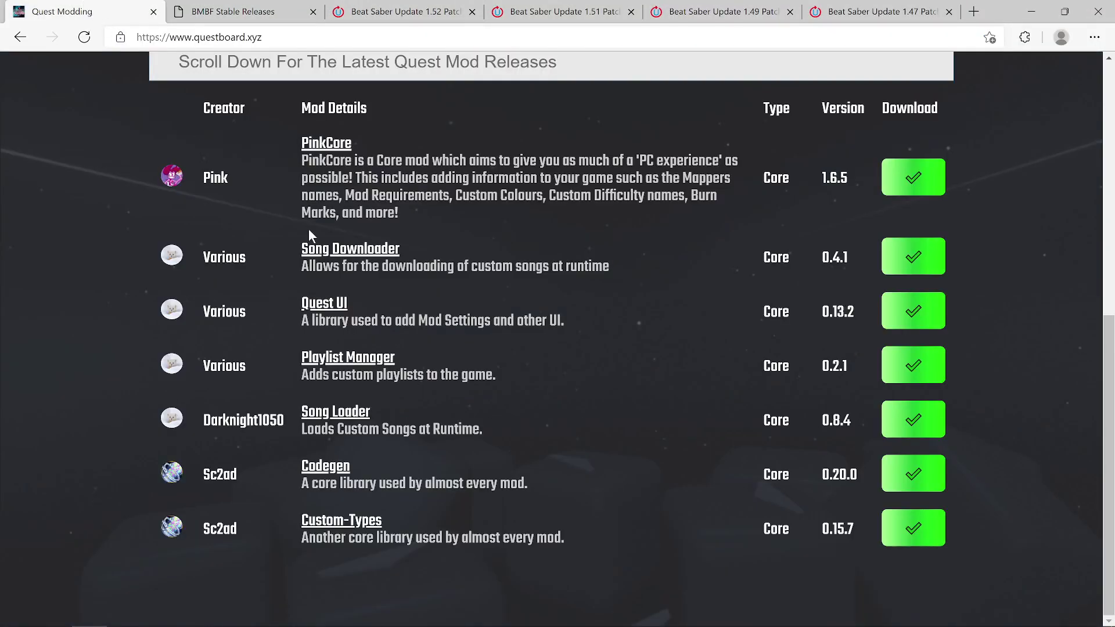
scroll(423, 330, up, 10)
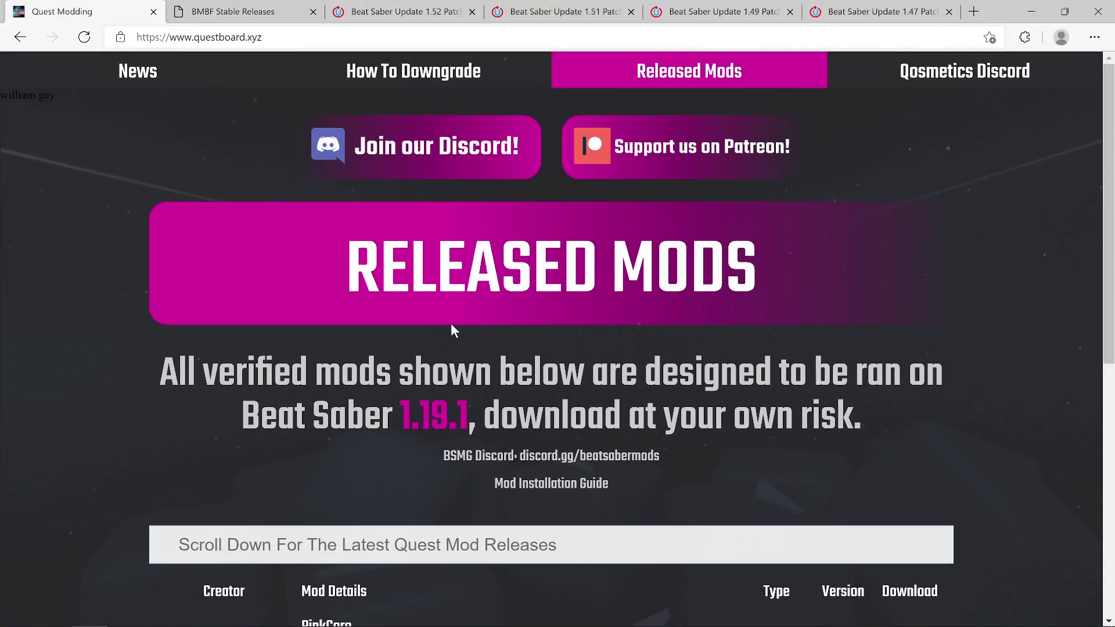
scroll(577, 366, down, 4)
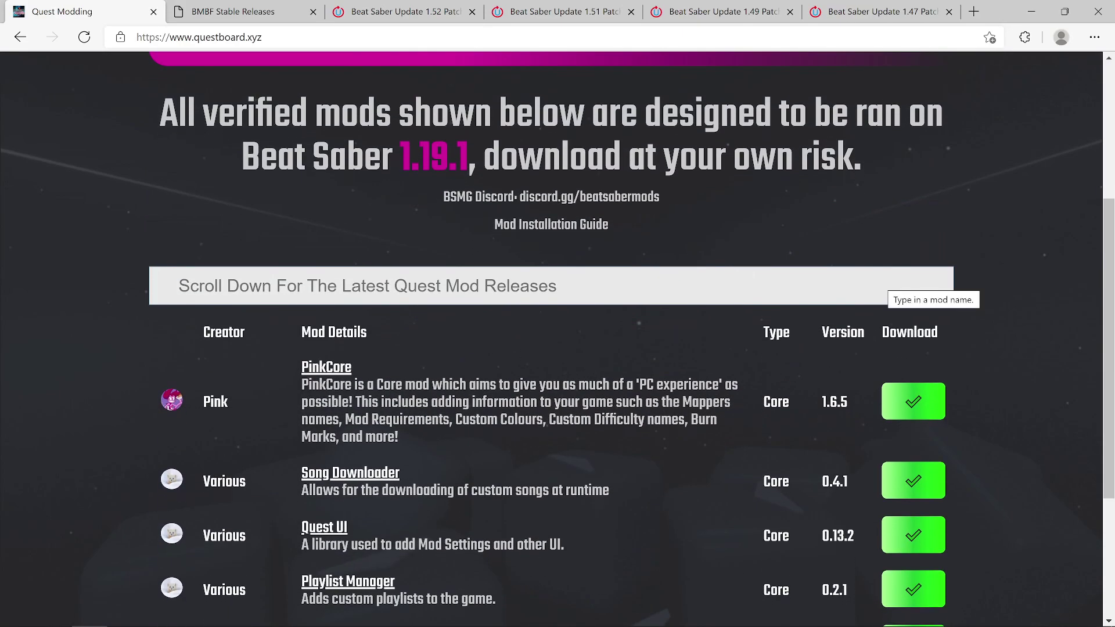
scroll(880, 227, down, 4)
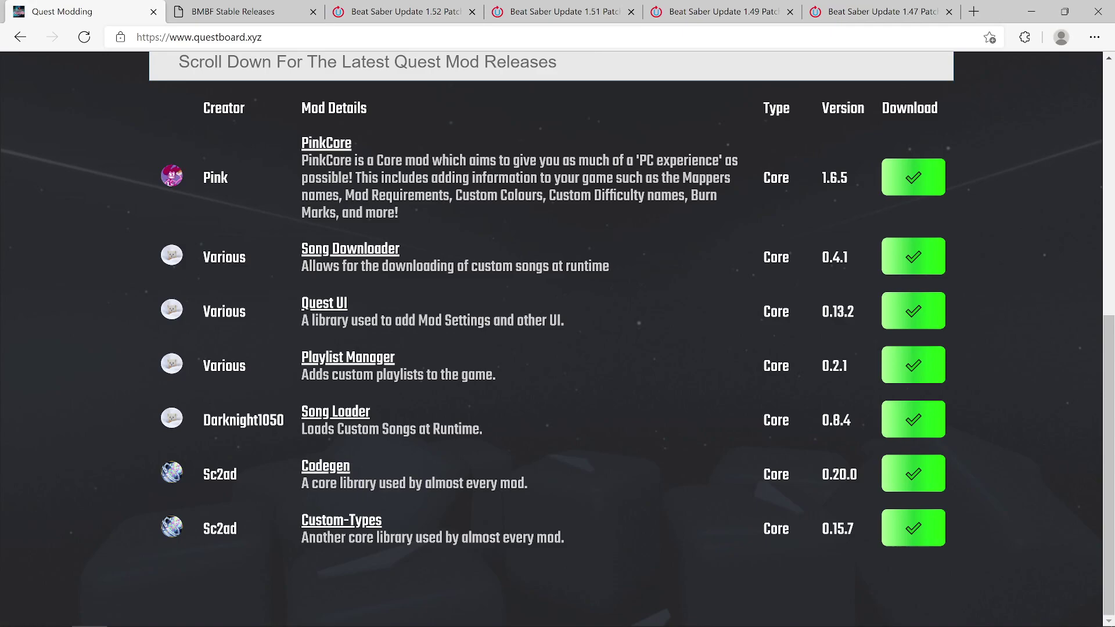
scroll(673, 418, up, 6)
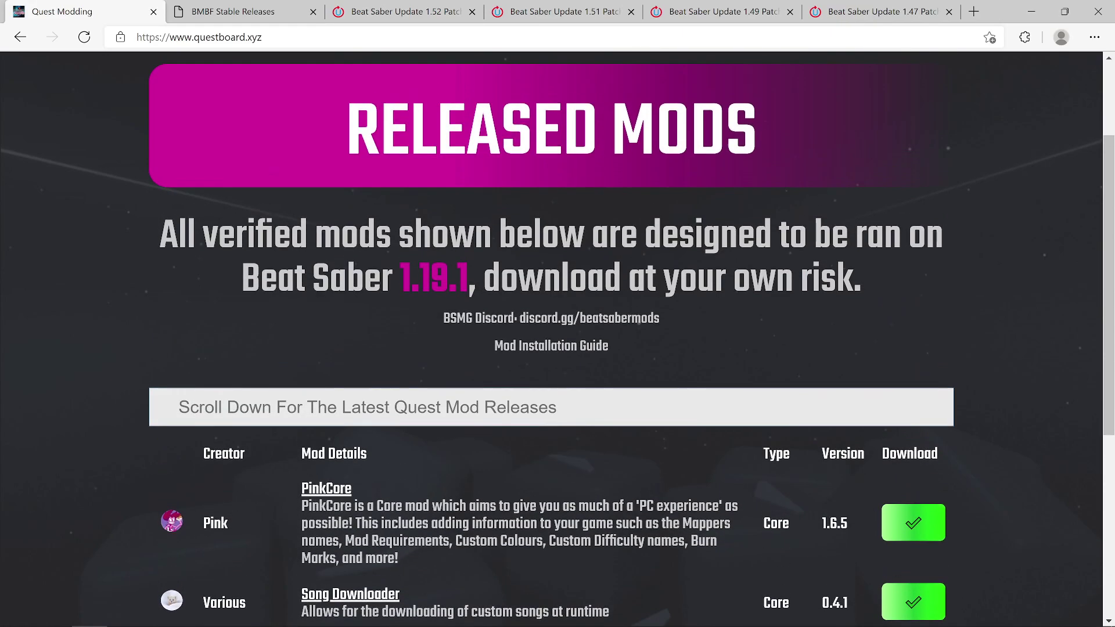
scroll(668, 374, up, 2)
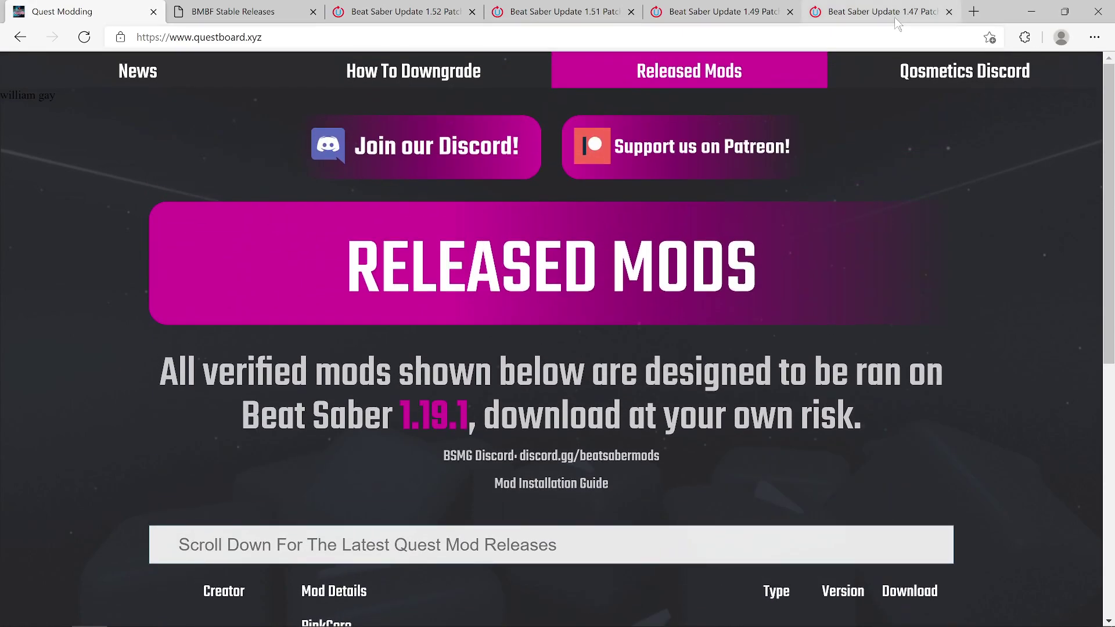
click(878, 12)
Compare the Beat Saber 1.49, 1.51 and 1.52 patch notes pages
click(734, 13)
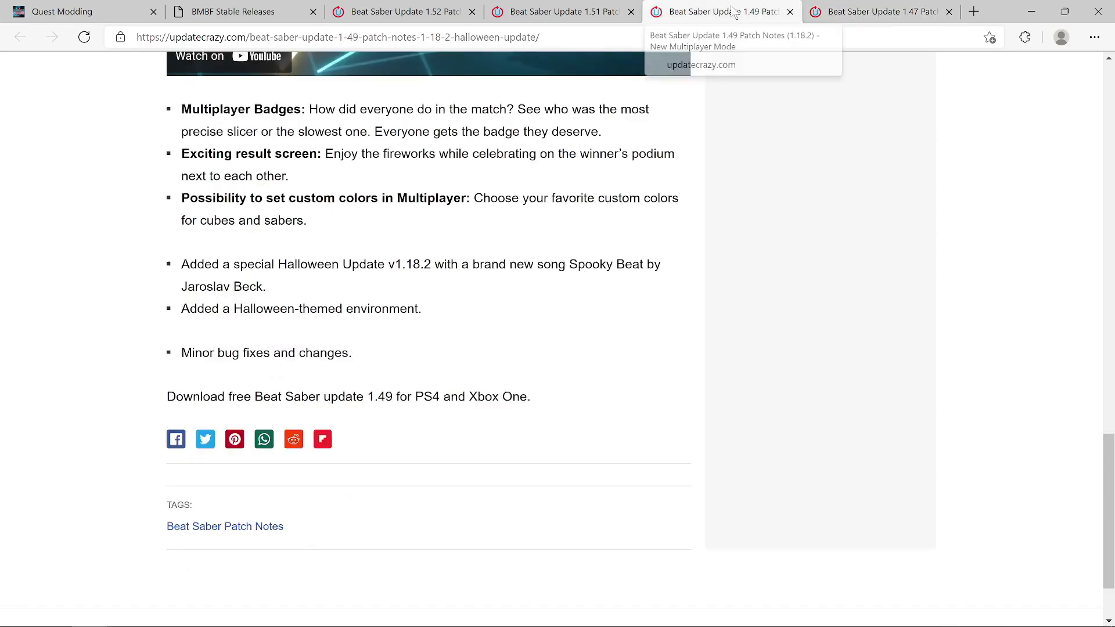
click(578, 13)
click(428, 13)
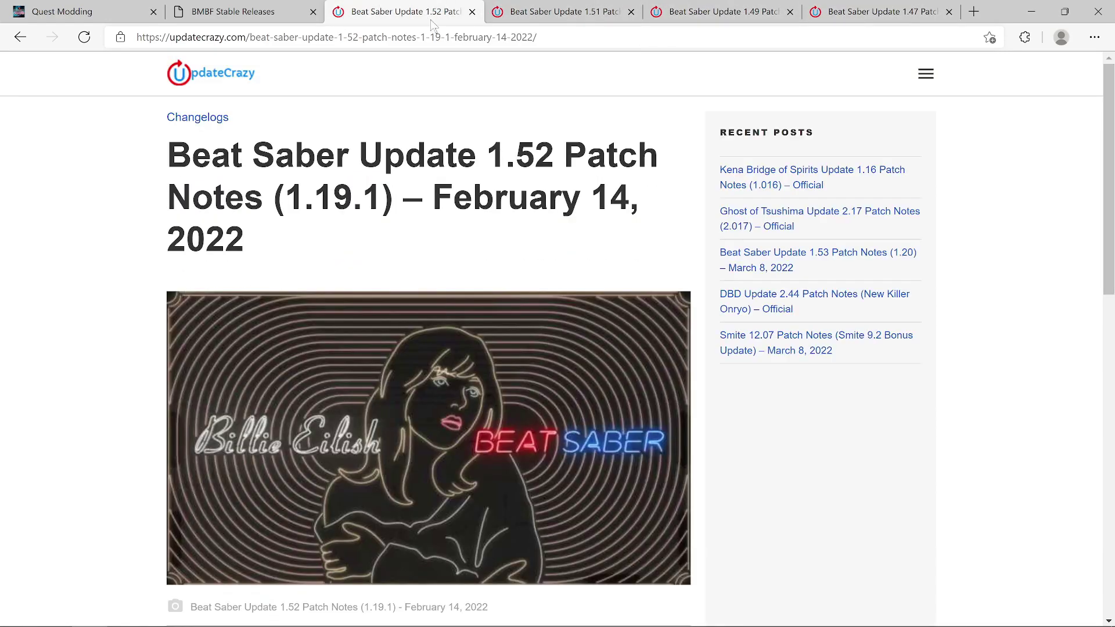
click(572, 14)
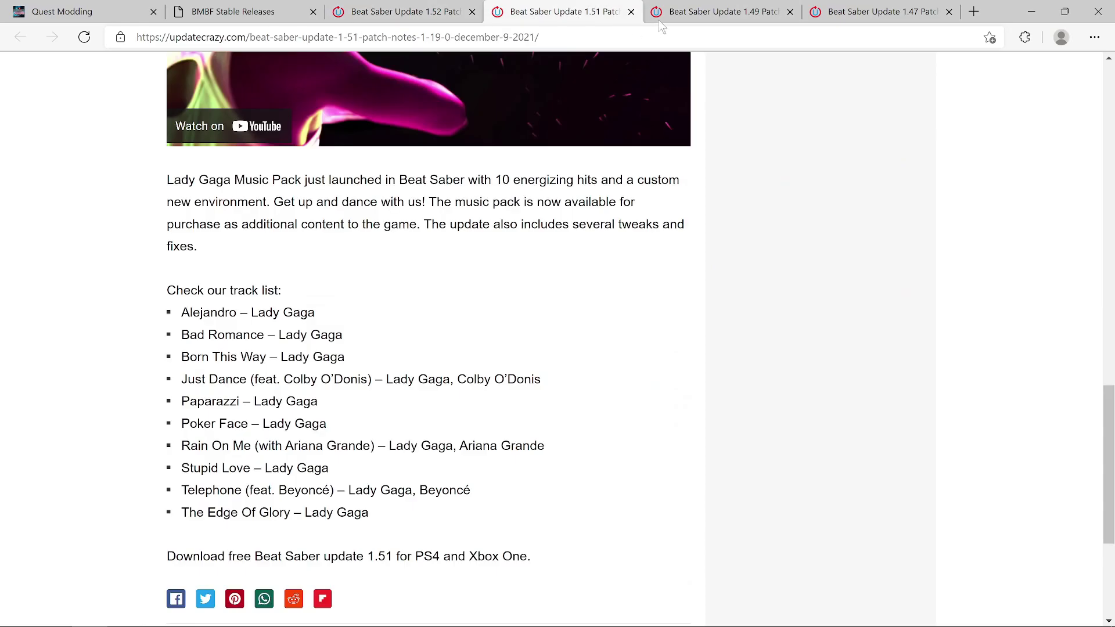
scroll(423, 438, up, 5)
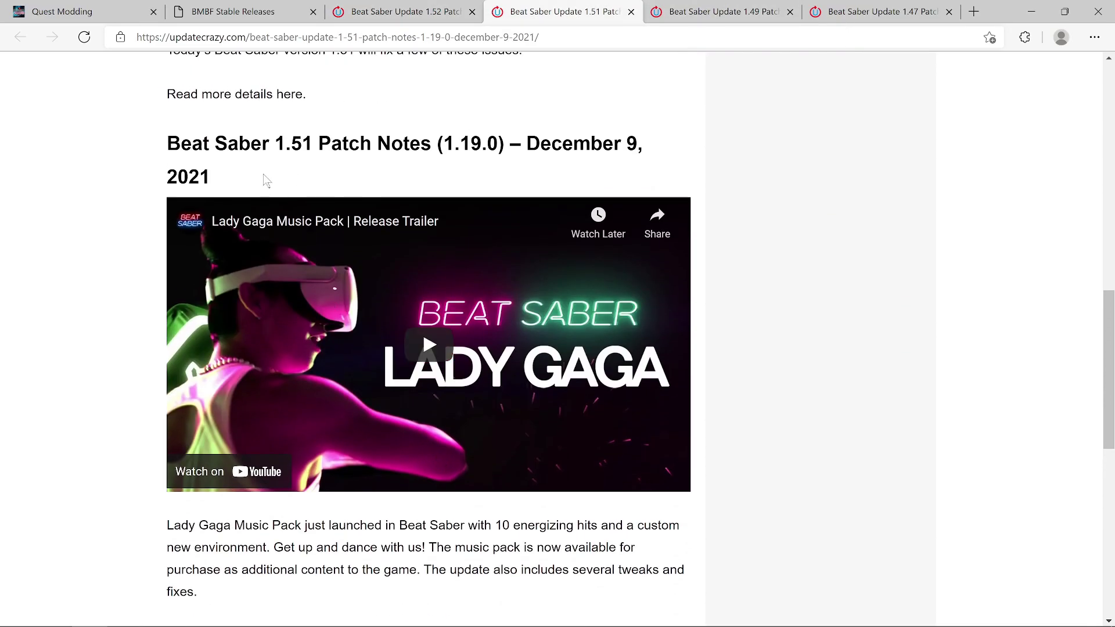
click(735, 10)
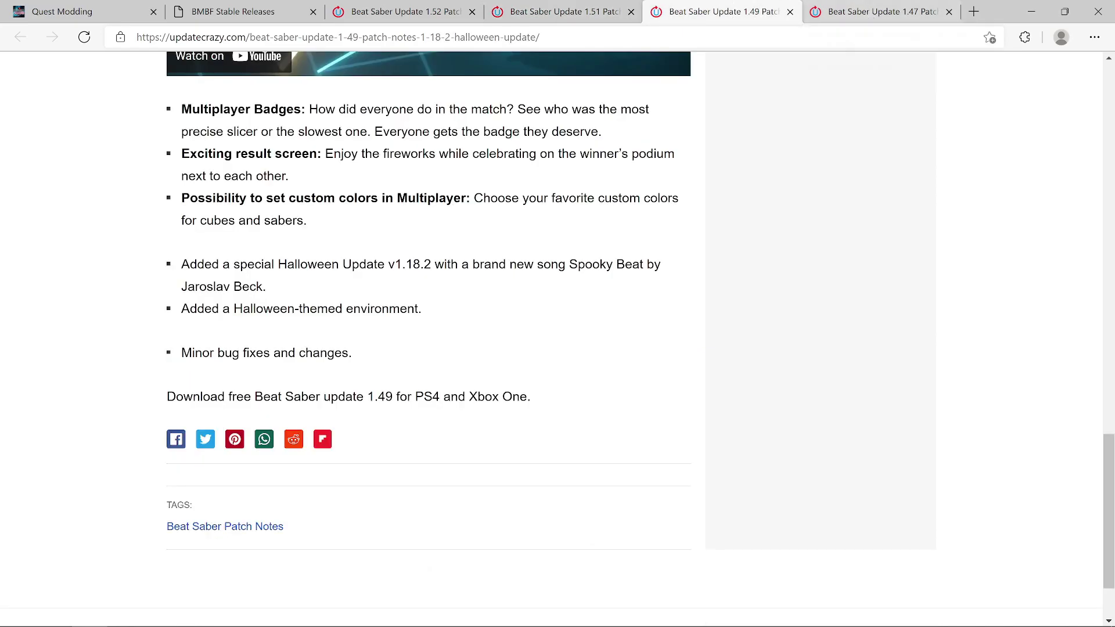
scroll(433, 357, up, 3)
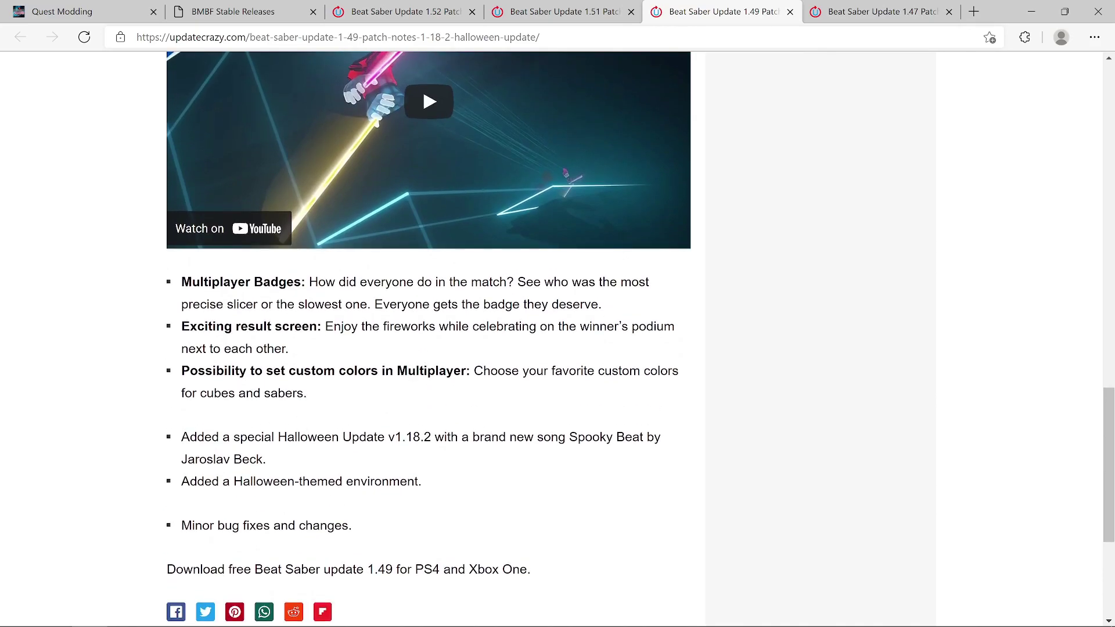
scroll(493, 433, up, 4)
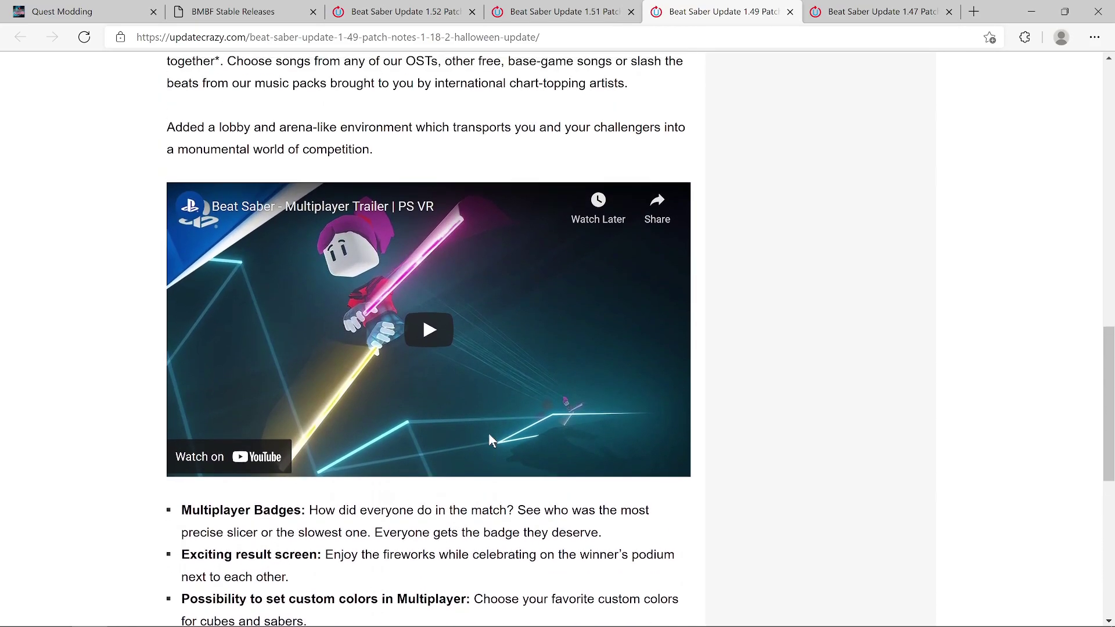
scroll(503, 427, up, 3)
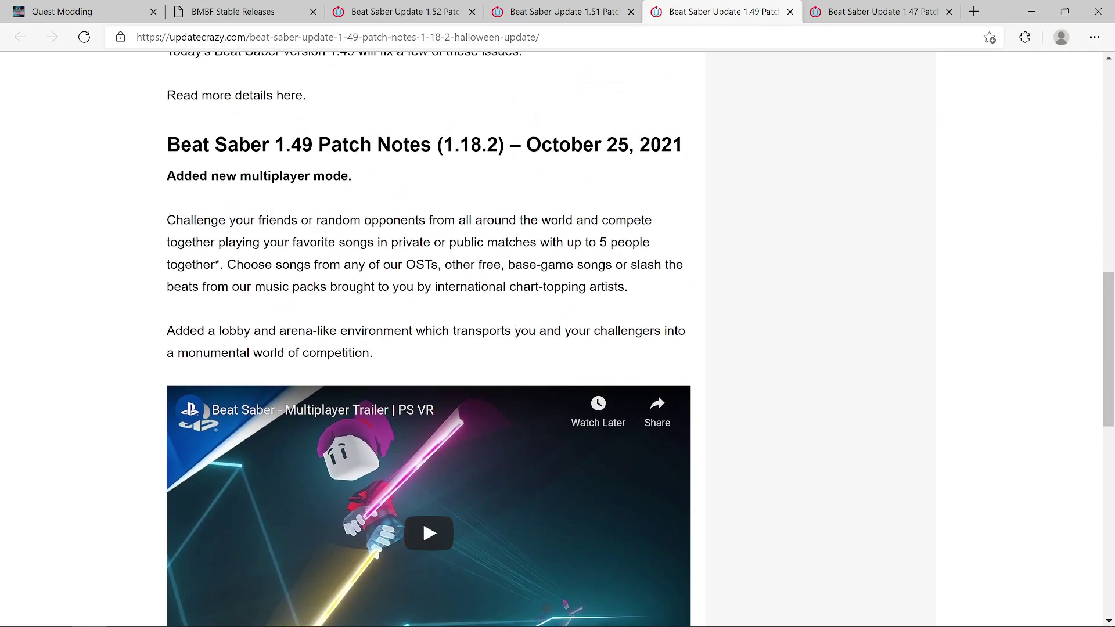
scroll(502, 427, up, 3)
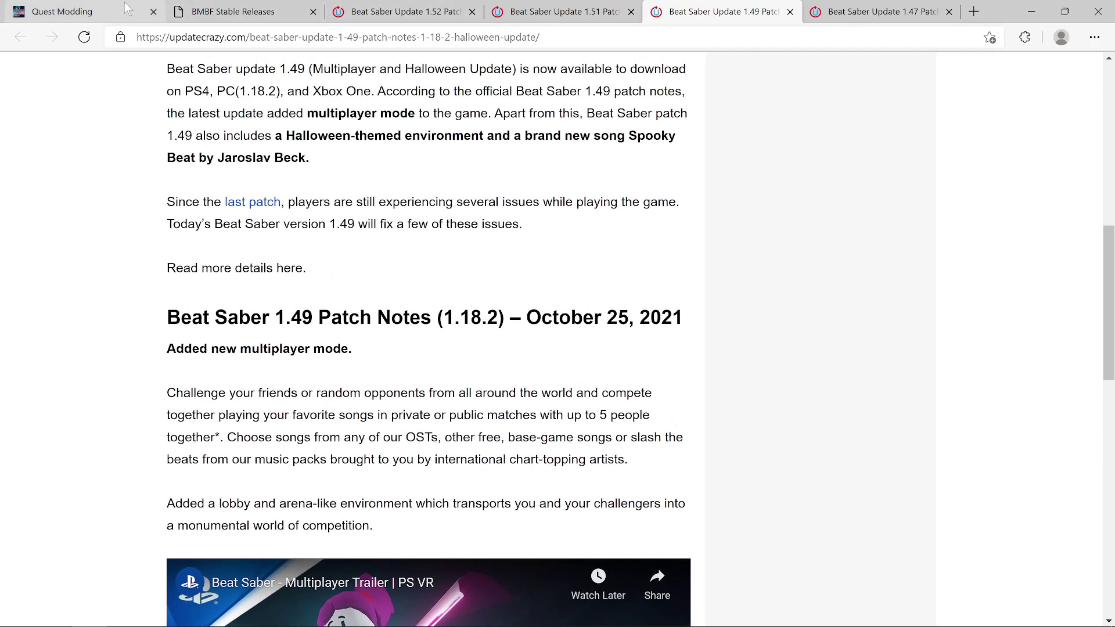
Return to QuestBoard's Released Mods list showing Codegen 0.20.0 and Custom-Types 0.15.7
click(112, 13)
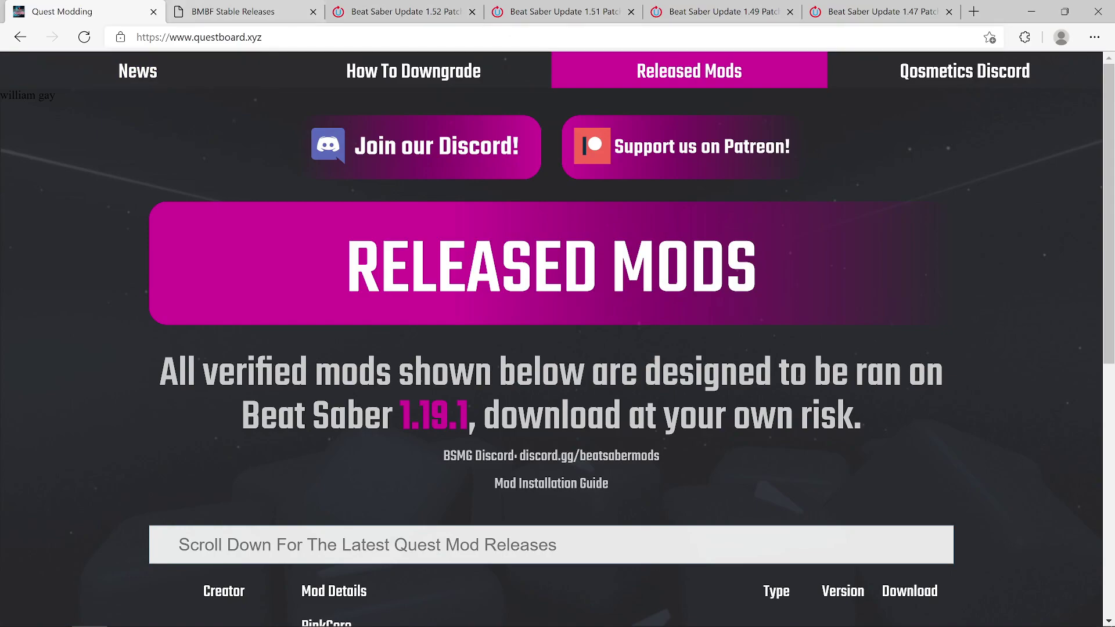
scroll(364, 491, down, 7)
scroll(493, 427, down, 1)
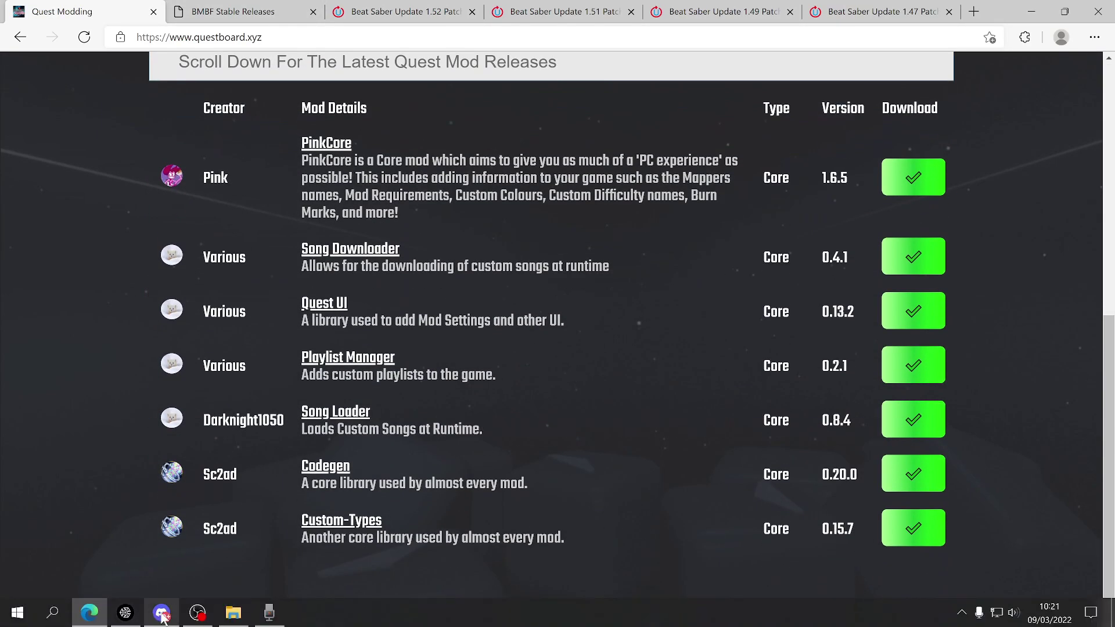
Scroll Beat Saber Modding Group's #quest-mods-1-19-1 to the Vent 1.0.0 and No Promo 1.1.0 posts
click(162, 614)
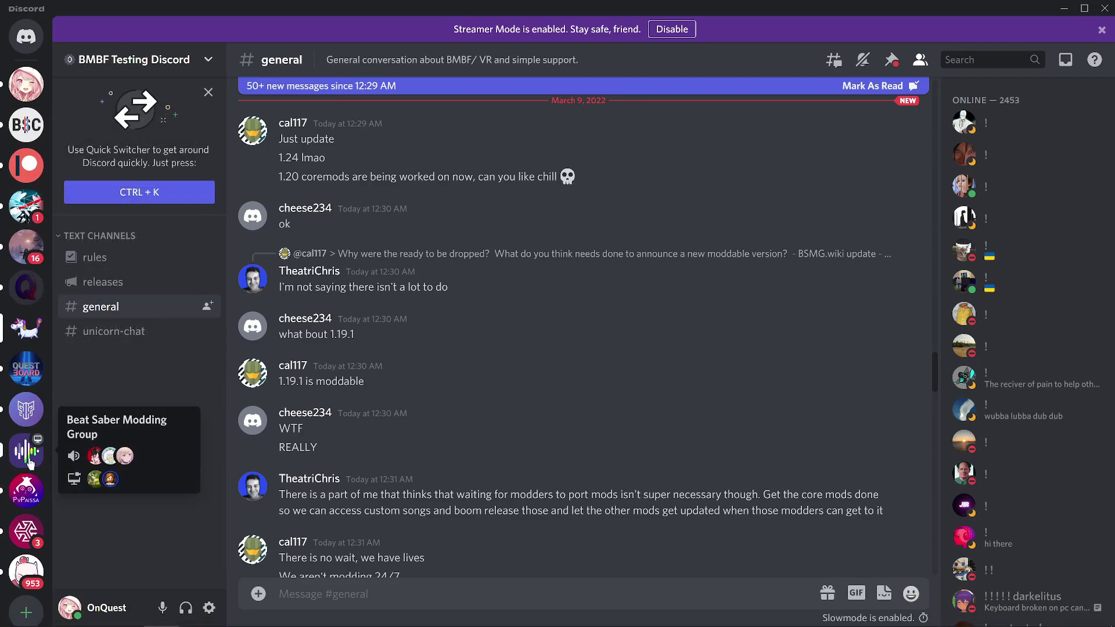
click(27, 440)
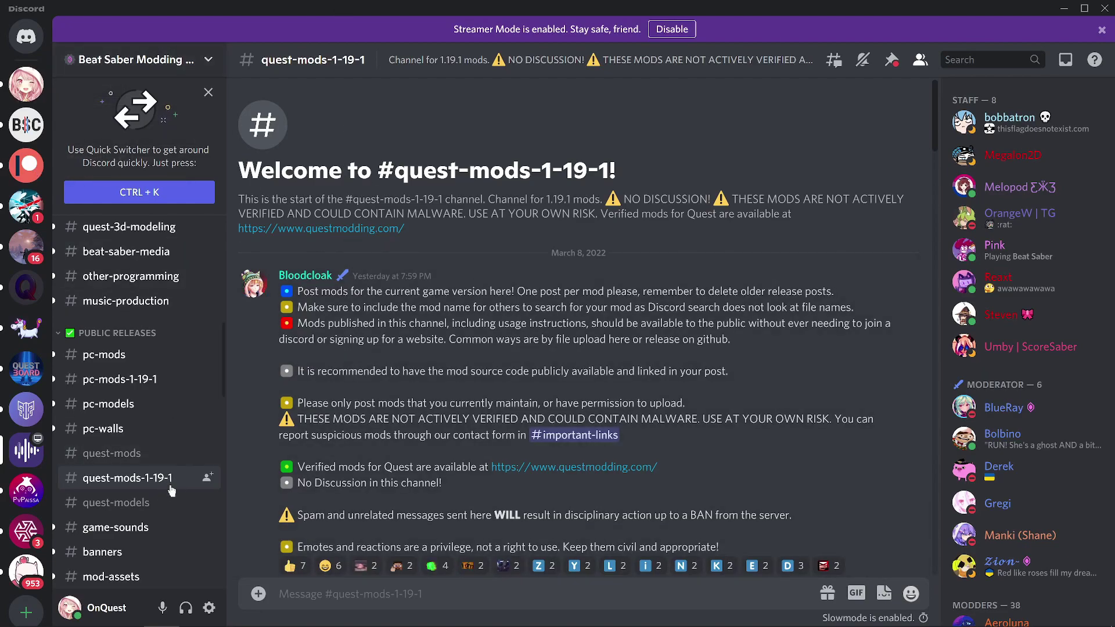
scroll(427, 456, down, 5)
scroll(427, 457, down, 8)
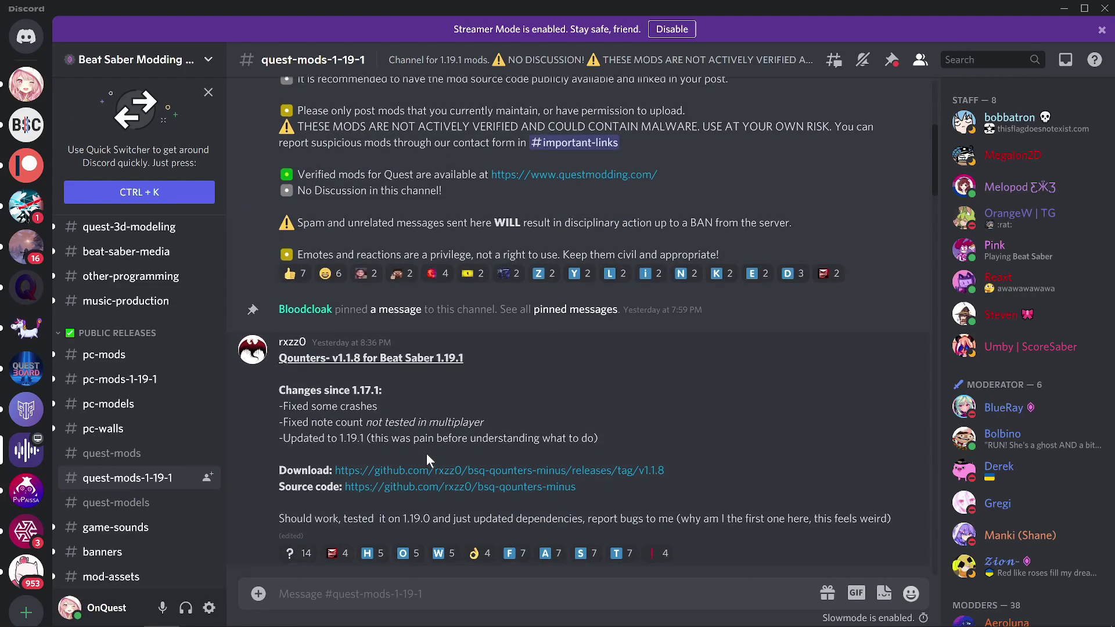
scroll(428, 460, down, 6)
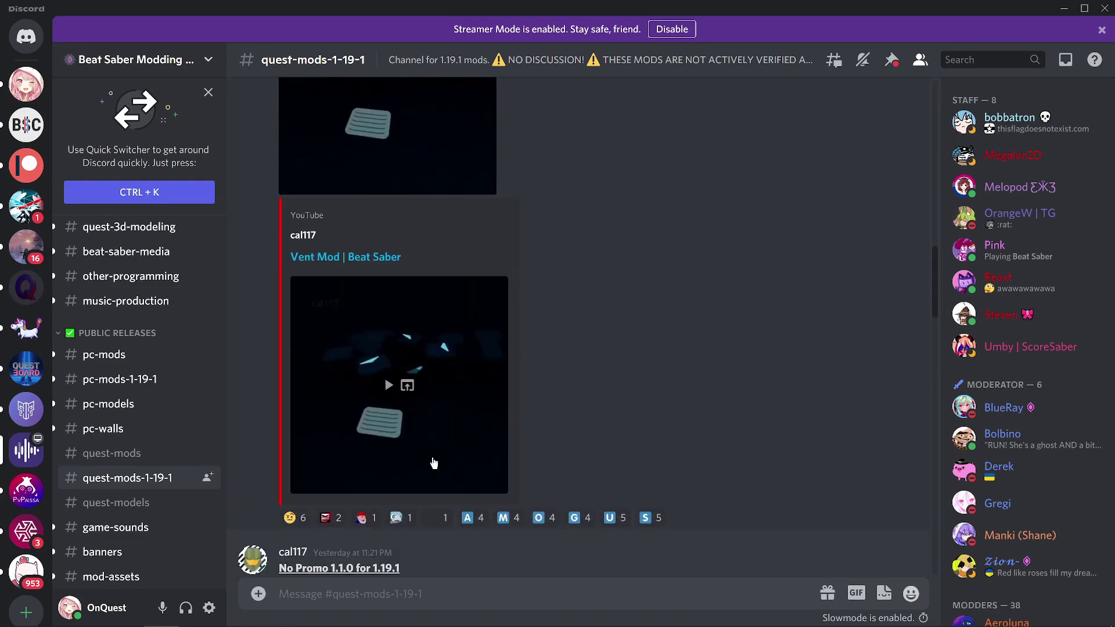
scroll(604, 453, down, 4)
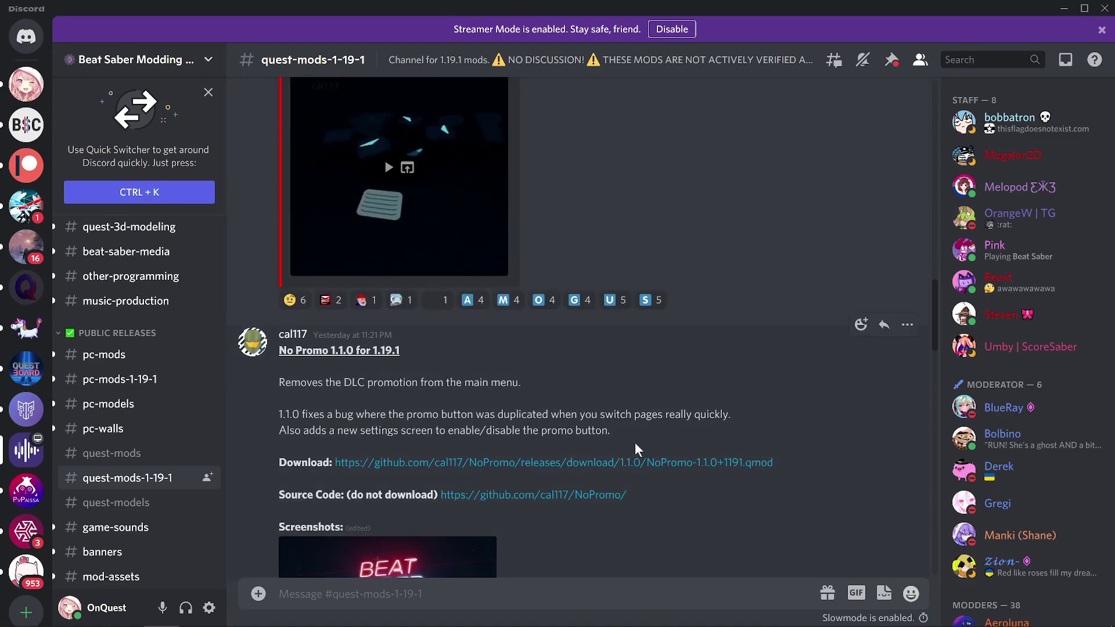
scroll(628, 434, up, 5)
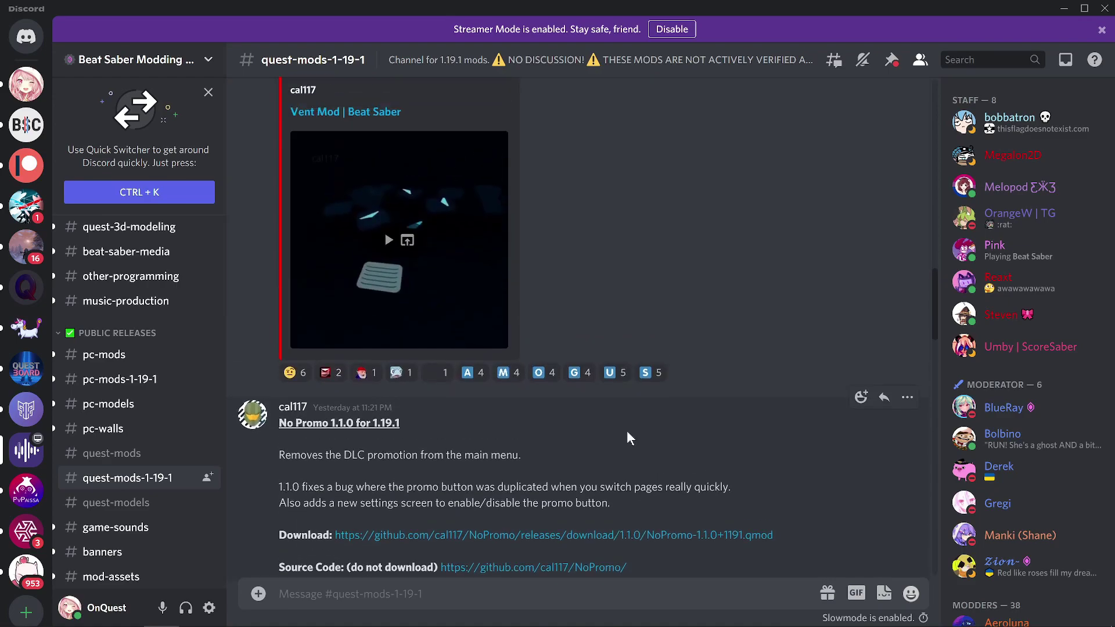
scroll(628, 437, up, 4)
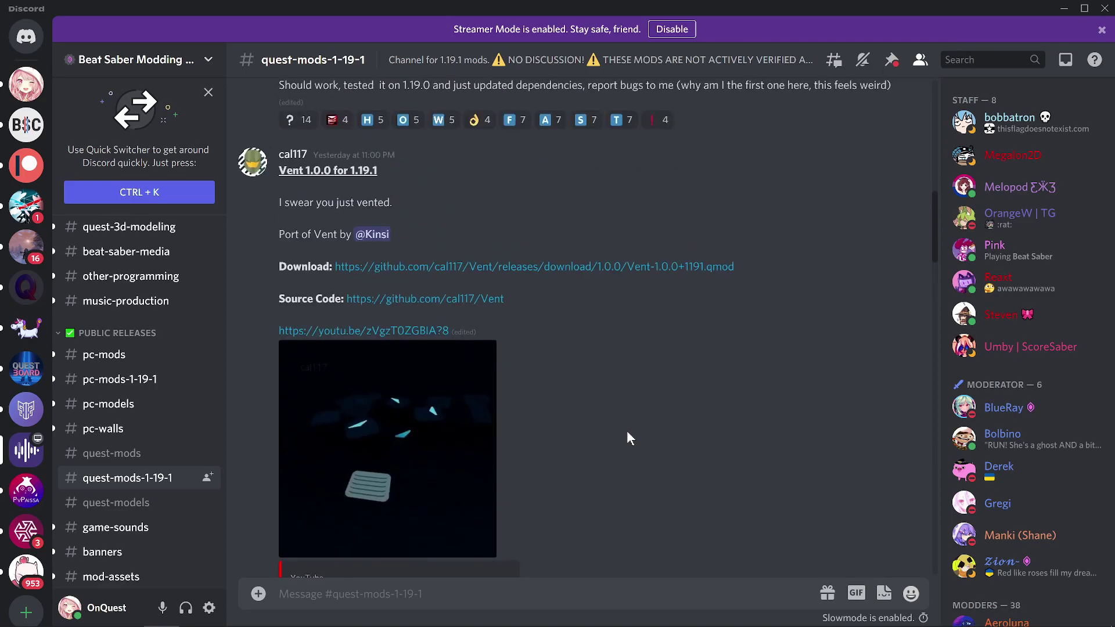
scroll(628, 436, down, 3)
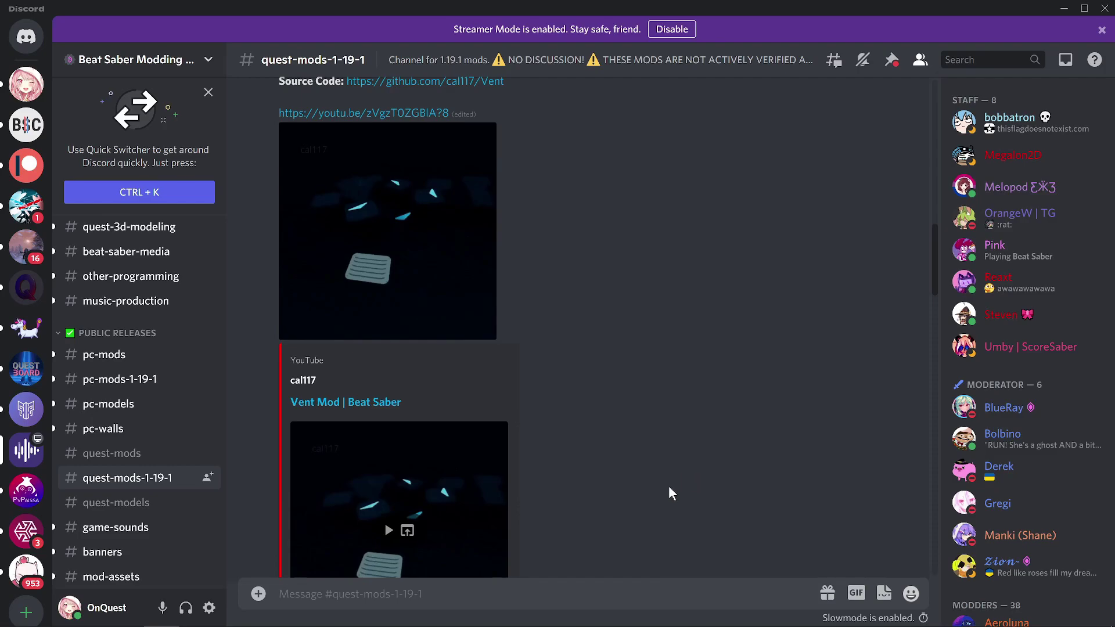
scroll(670, 489, down, 20)
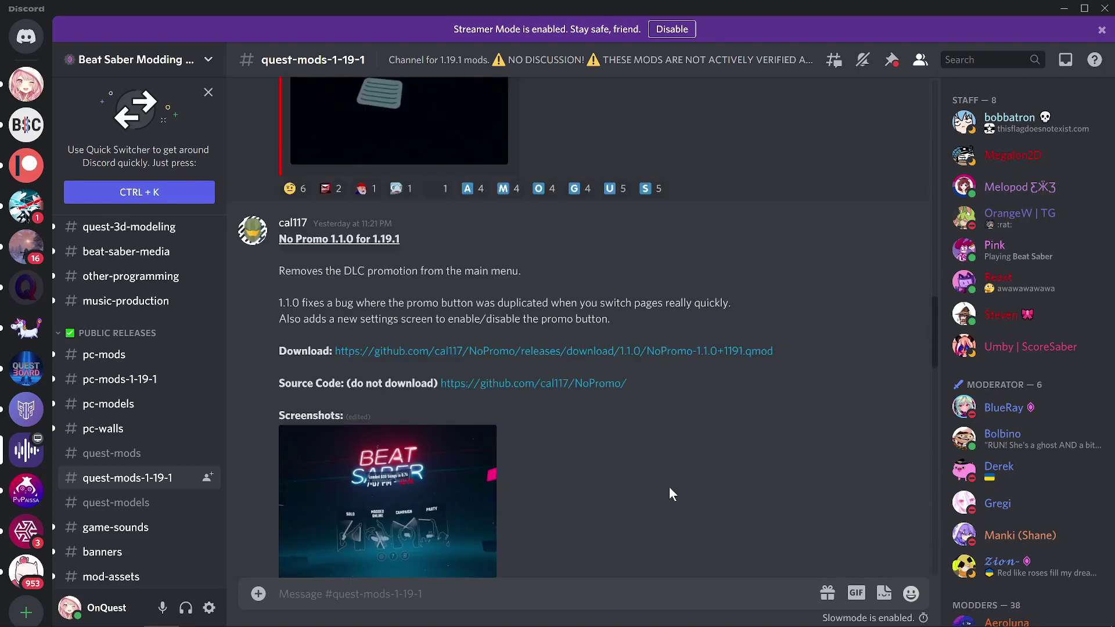
scroll(669, 491, up, 20)
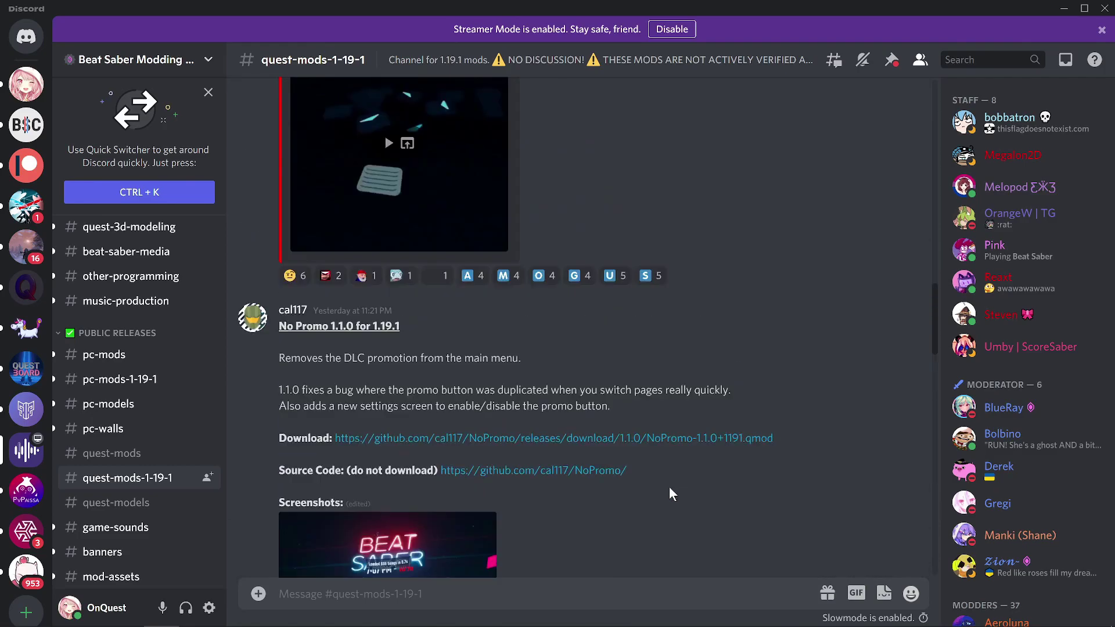